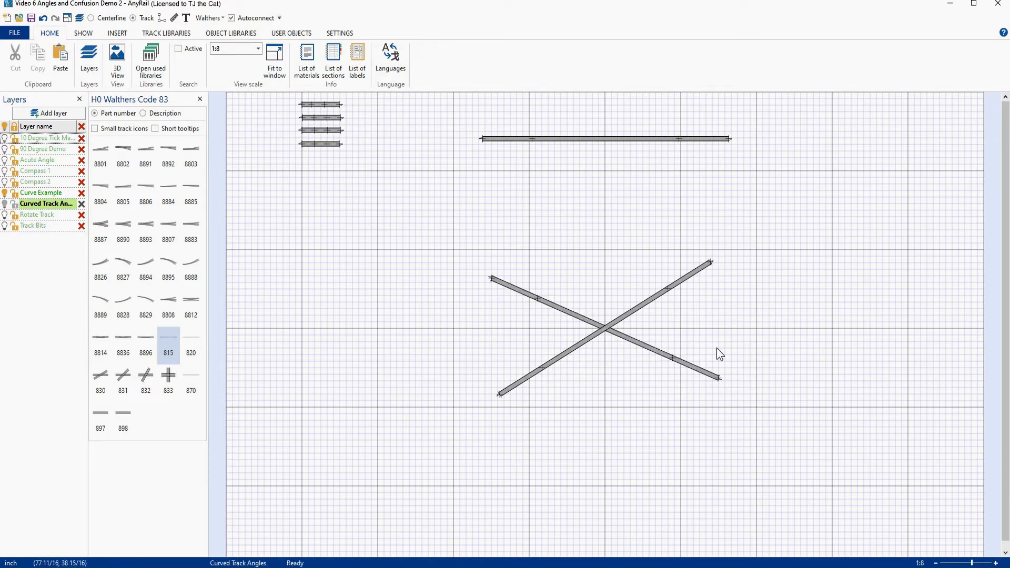
- Move the two crossed straight flex tracks apart, and extend their lower ends until the tracks cross again
drag(551, 307, 402, 258)
drag(598, 333, 713, 269)
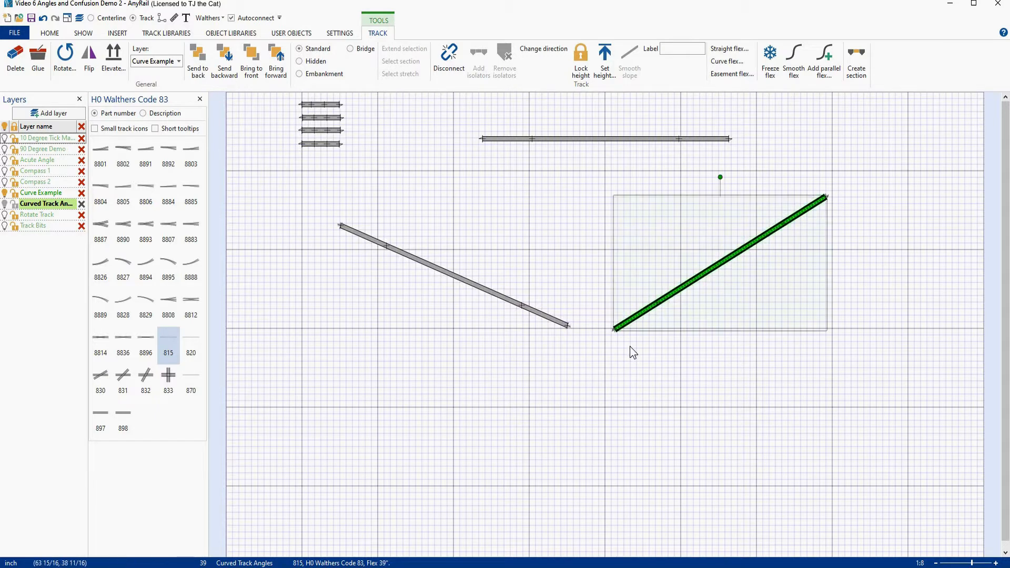
drag(614, 330, 455, 410)
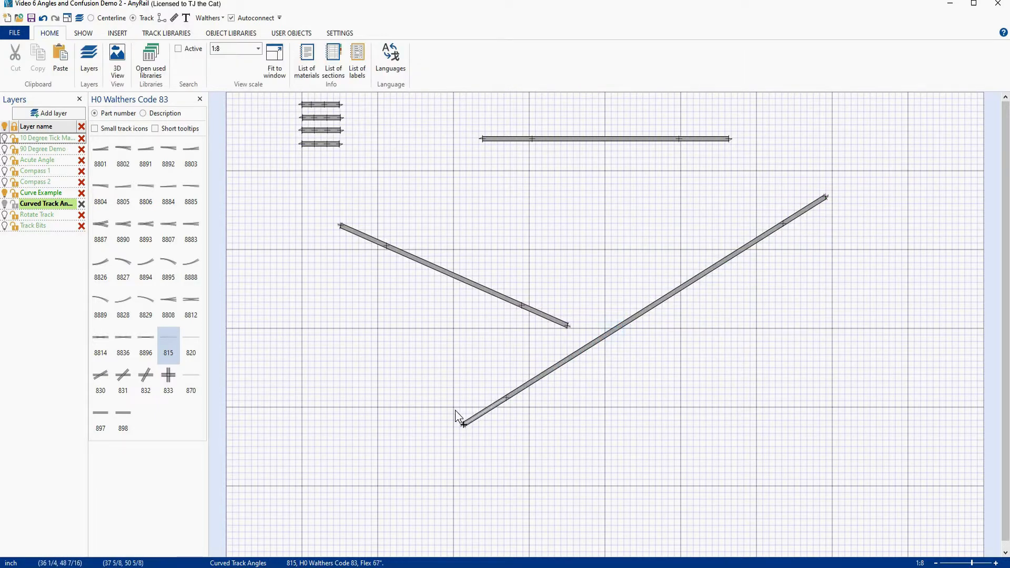
drag(568, 326, 740, 425)
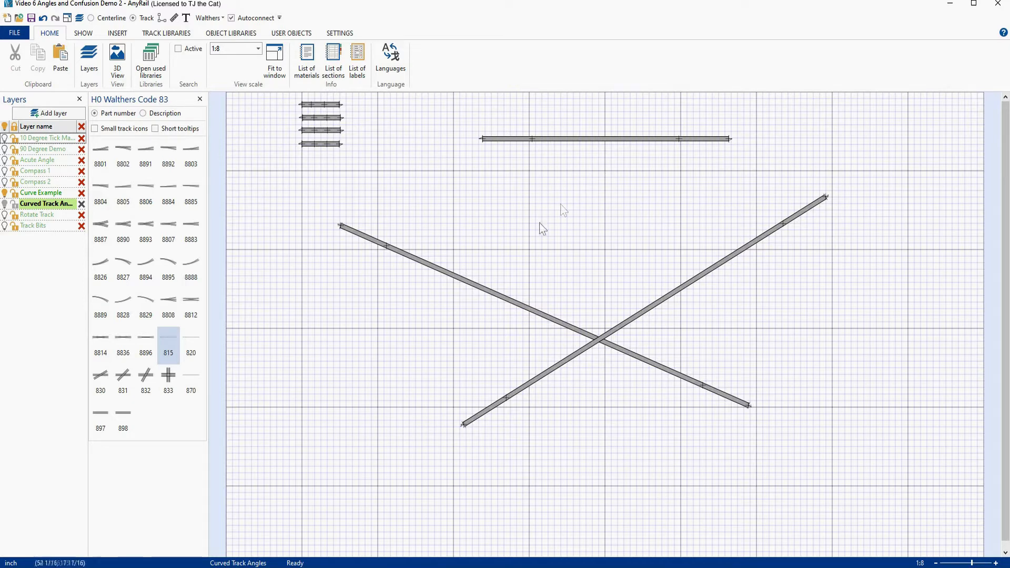
click(424, 262)
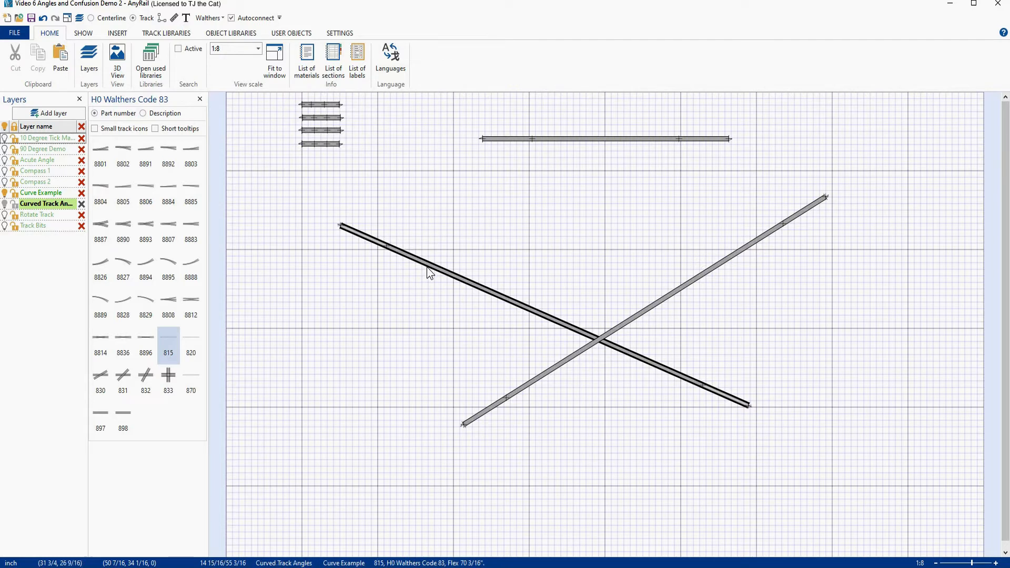
click(447, 287)
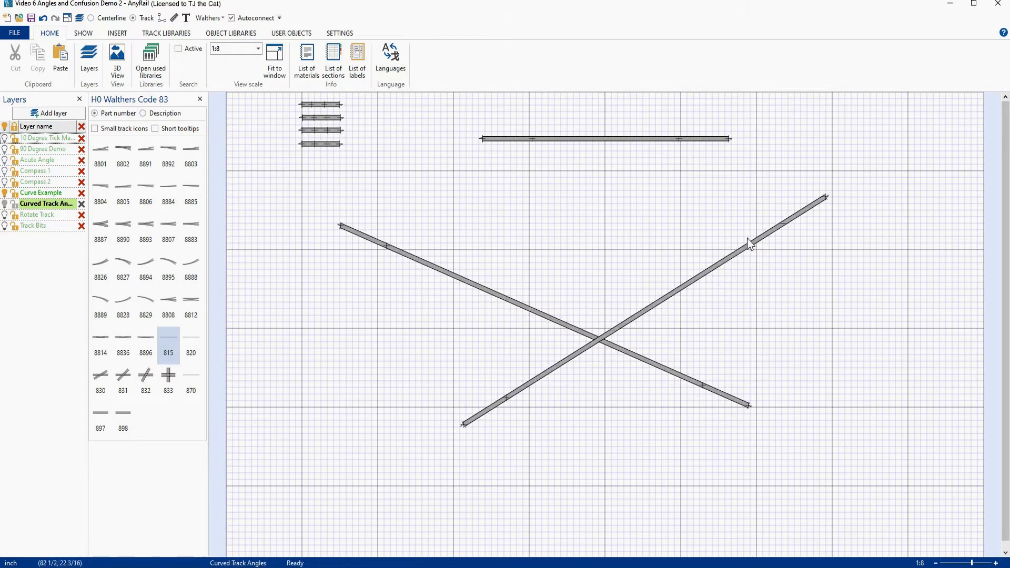
click(455, 278)
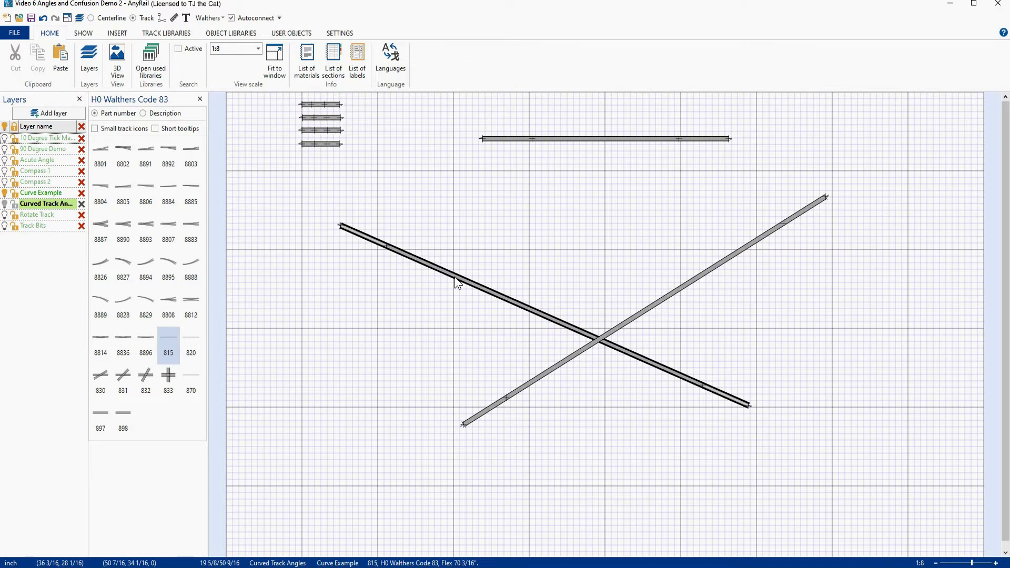
click(423, 215)
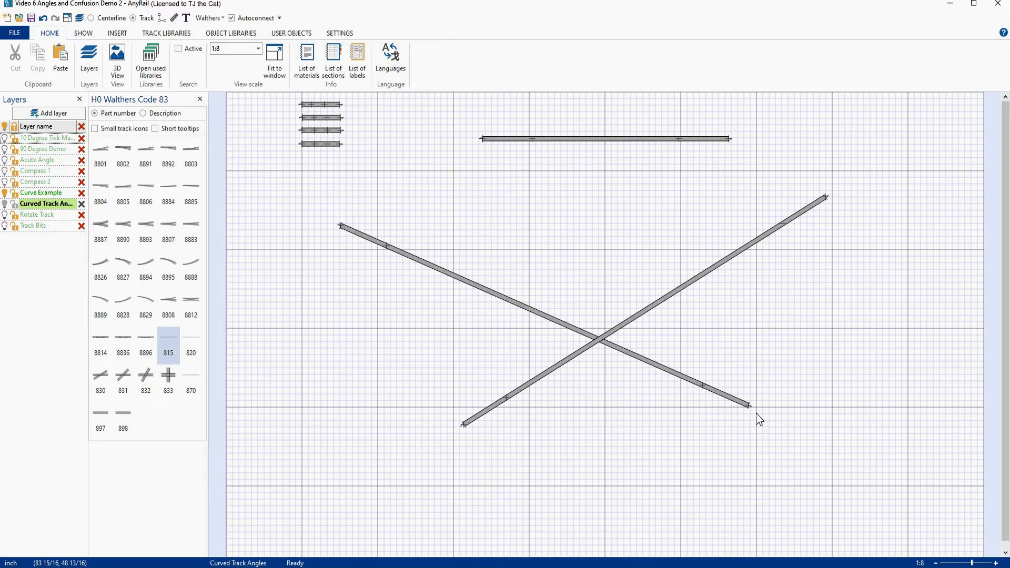
- Cut the descending flex track before the crossing and select the new joint to read its angle
click(510, 301)
right_click(510, 301)
click(542, 425)
click(510, 299)
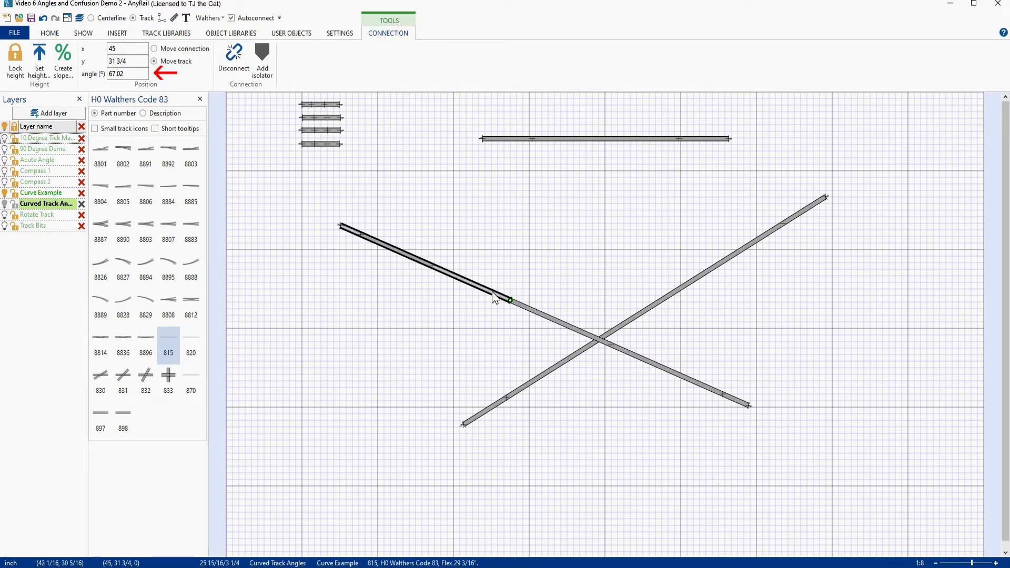
- Cut the ascending flex track below the crossing, read the angle at its joint, and restore both tracks to uncut
right_click(552, 369)
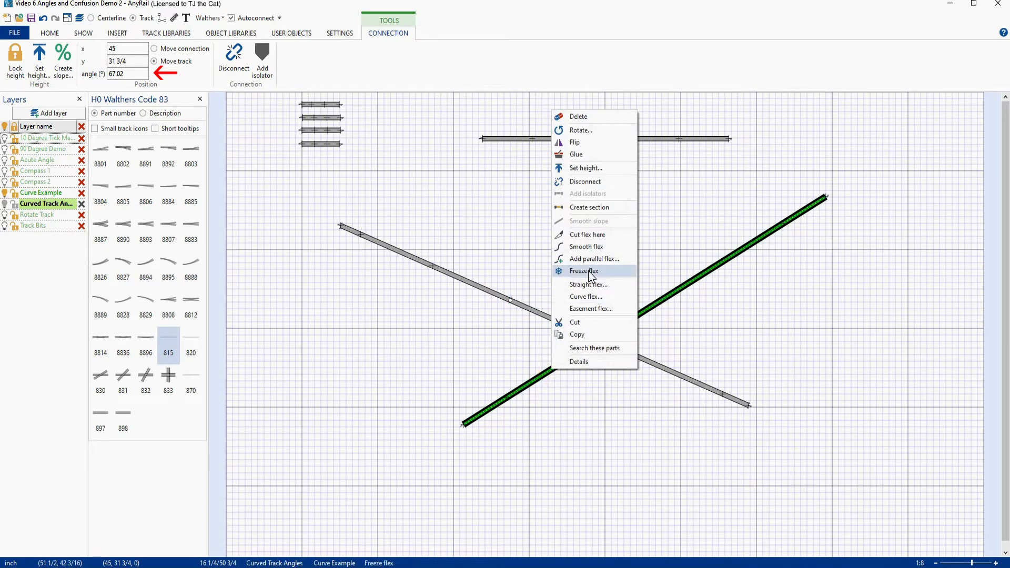
click(587, 235)
click(551, 370)
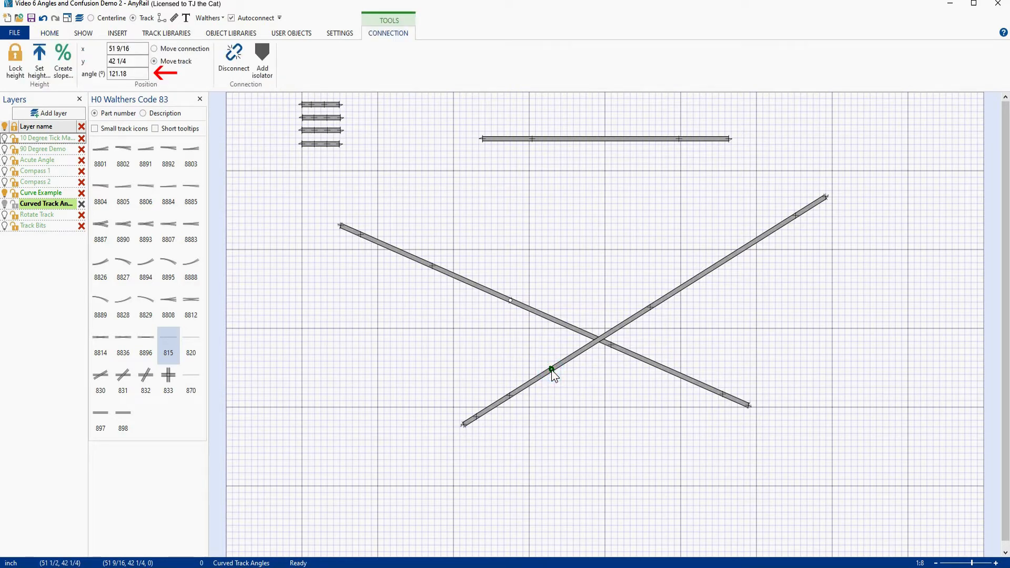
click(557, 400)
click(506, 303)
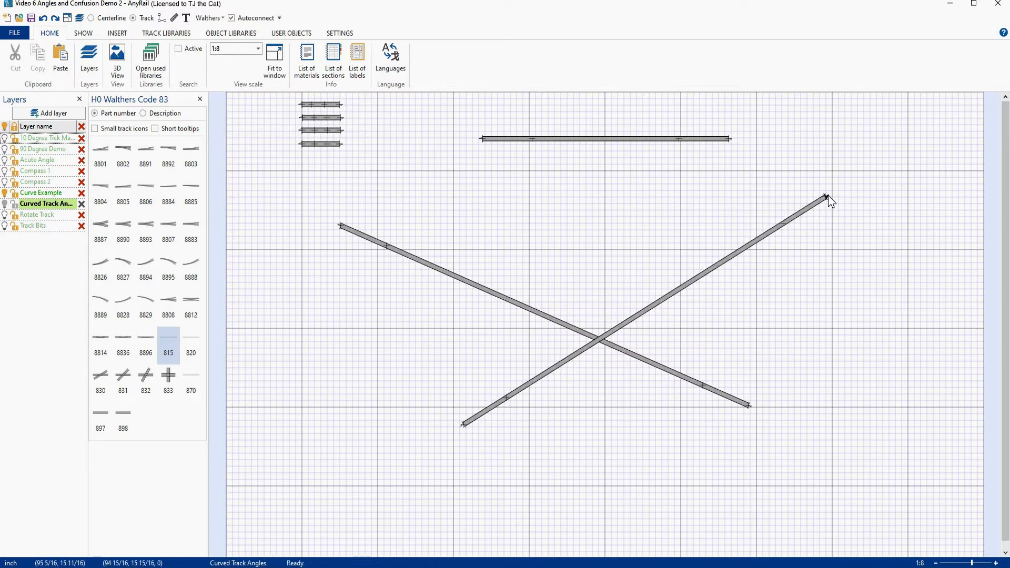
mouse_move(828, 194)
- Move the horizontal flex track down between the crossed tracks and curve it to a 54.16° angle with a 24-inch radius
drag(607, 141, 595, 230)
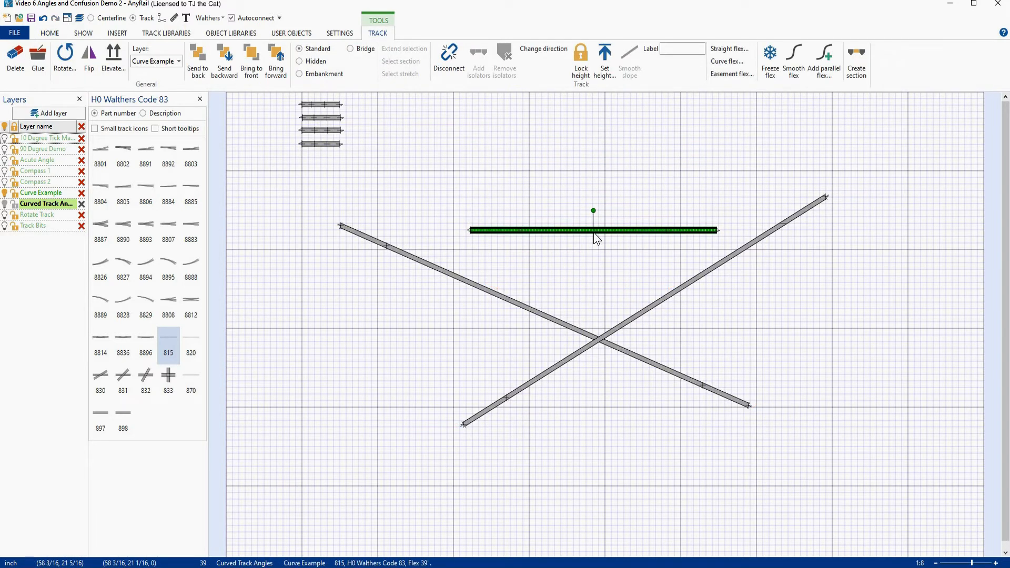
right_click(594, 233)
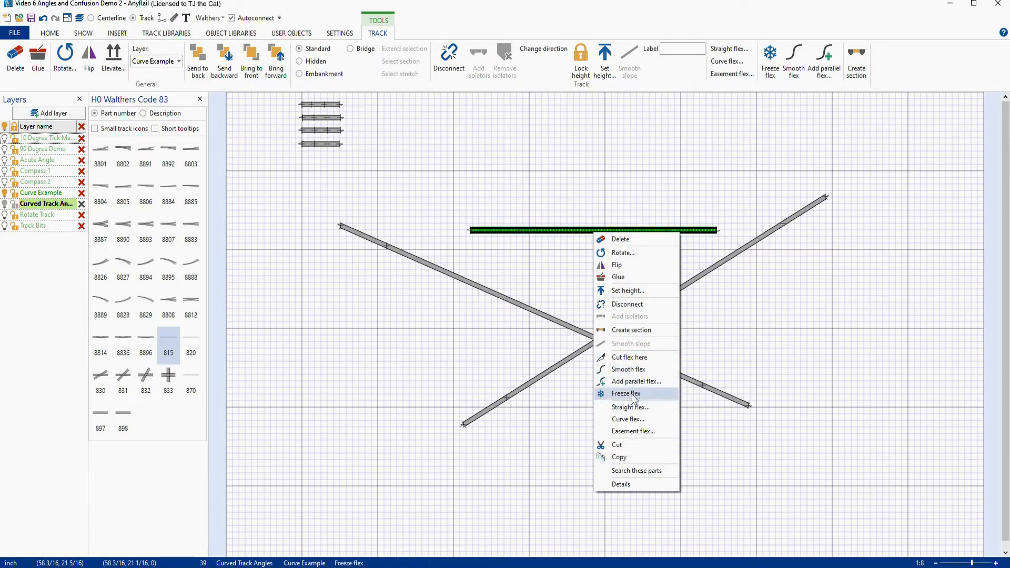
click(626, 420)
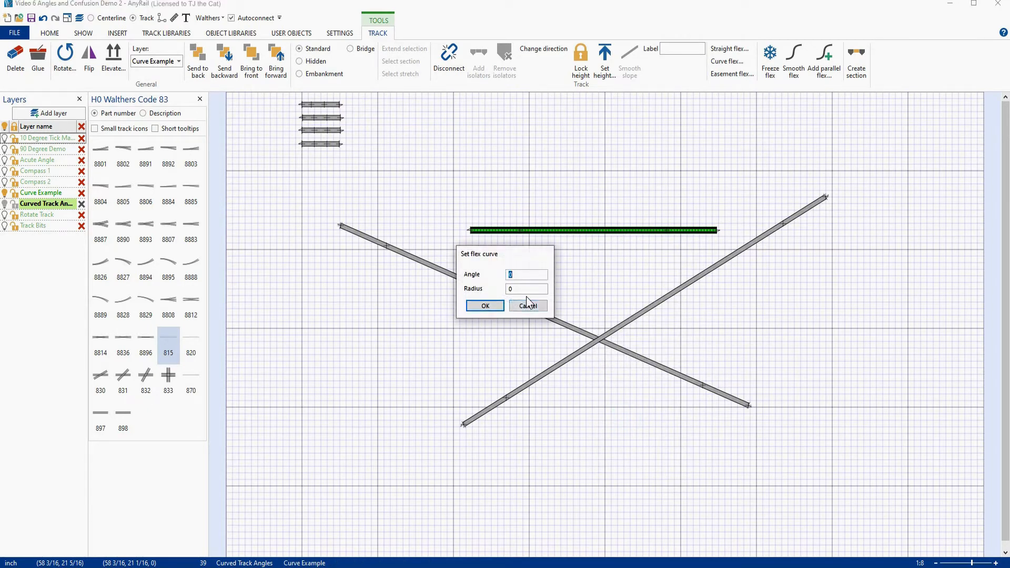
text(54.16)
key(Tab)
text(24)
key(Return)
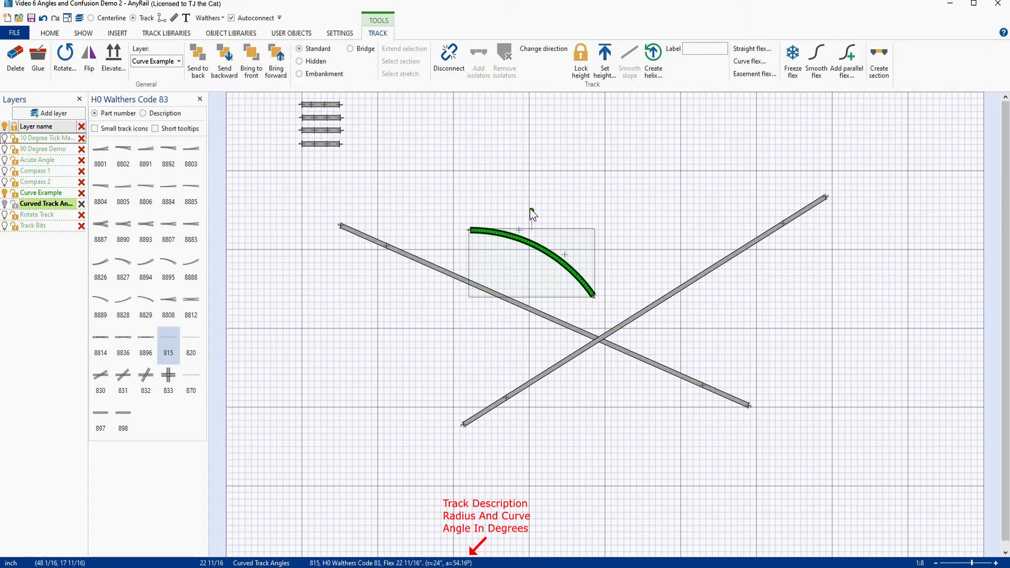
- Rotate the curved track so it opens upward and set its left endpoint angle to 67.02°
drag(532, 210, 581, 291)
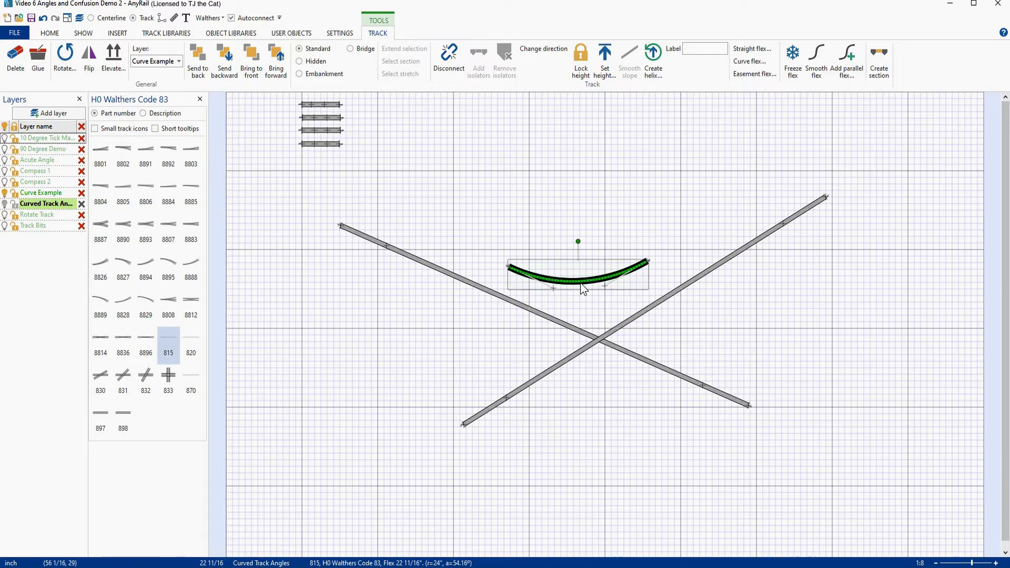
scroll(580, 282, up, 2)
scroll(572, 282, up, 1)
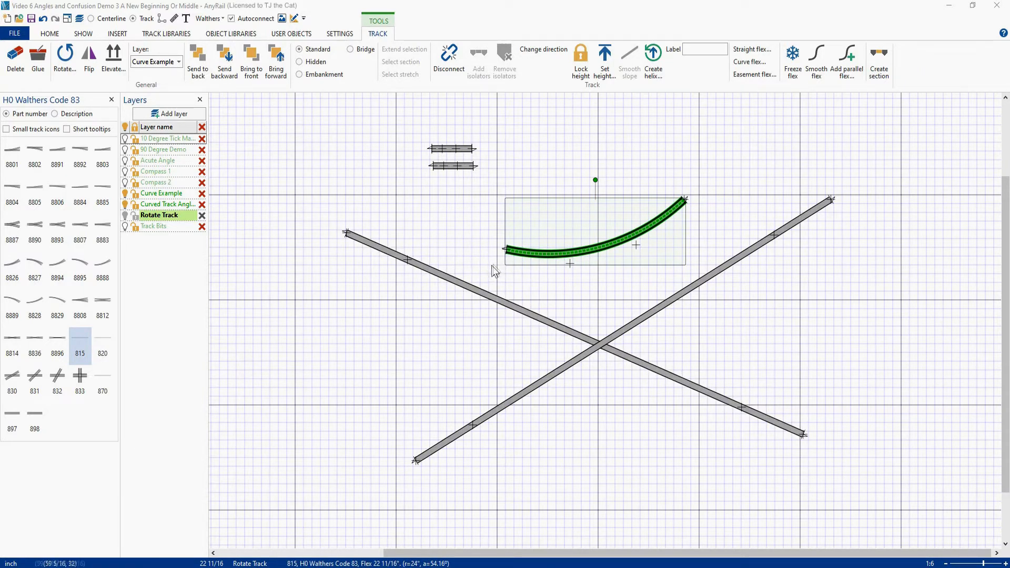
scroll(499, 252, up, 4)
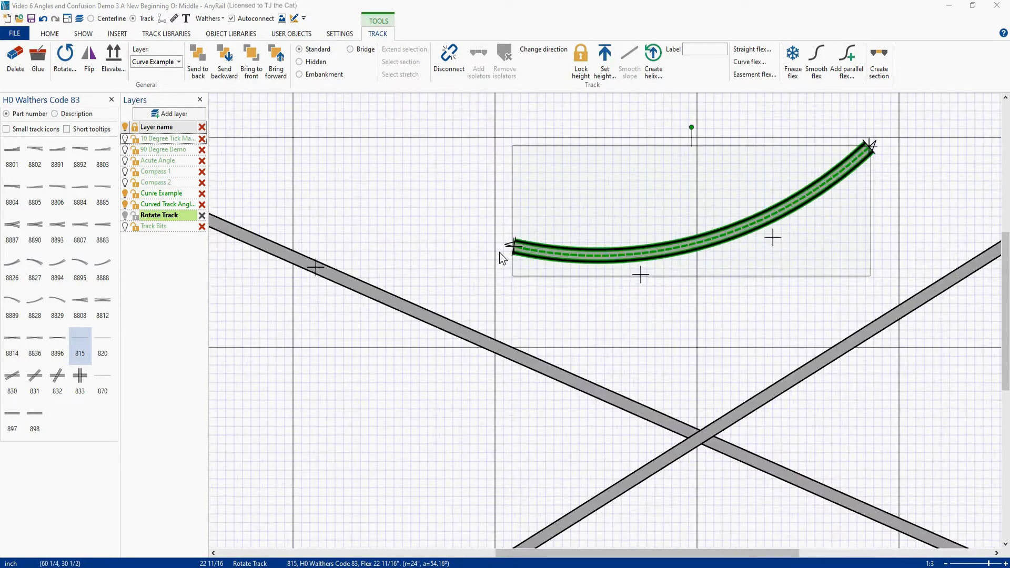
click(517, 238)
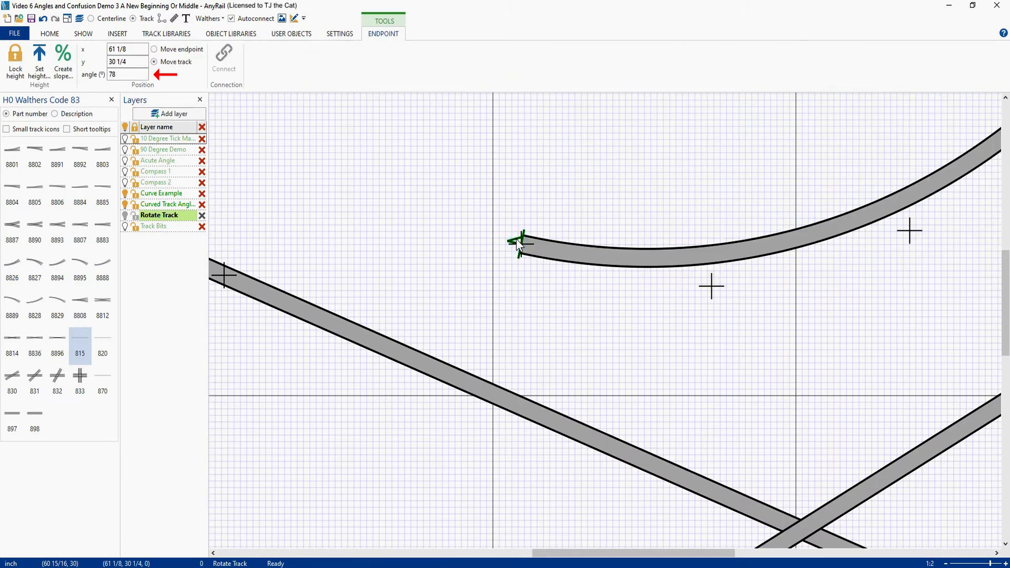
double_click(121, 74)
text(67.02)
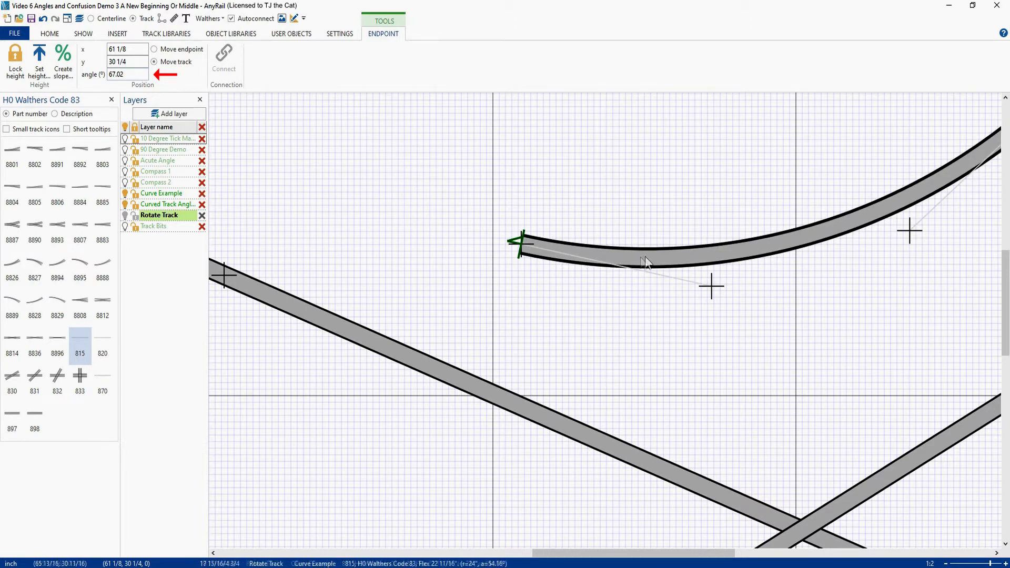
key(Return)
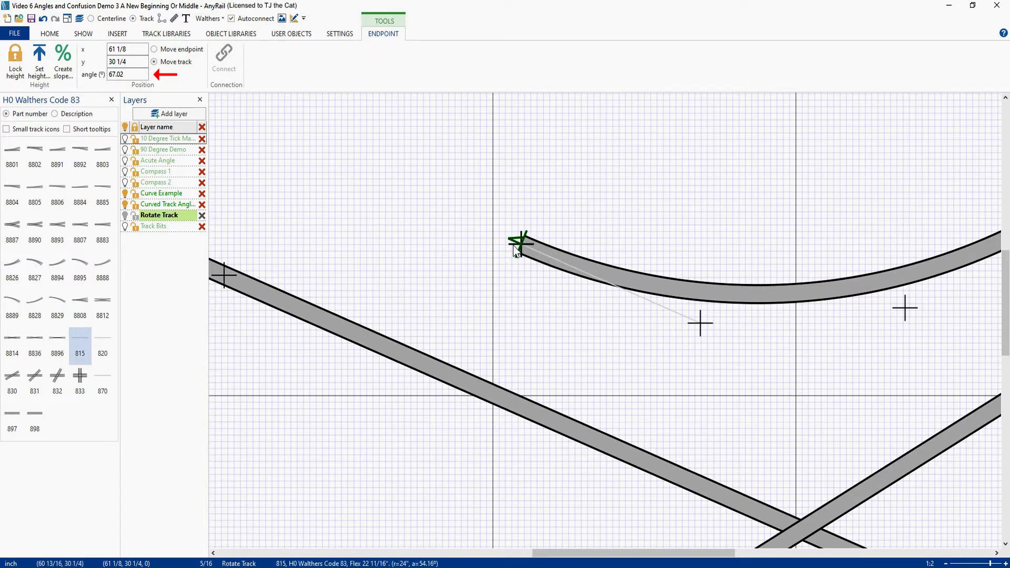
- Compare the curve's endpoint angles with the angles at the upper ends of the two straight tracks
scroll(519, 247, down, 3)
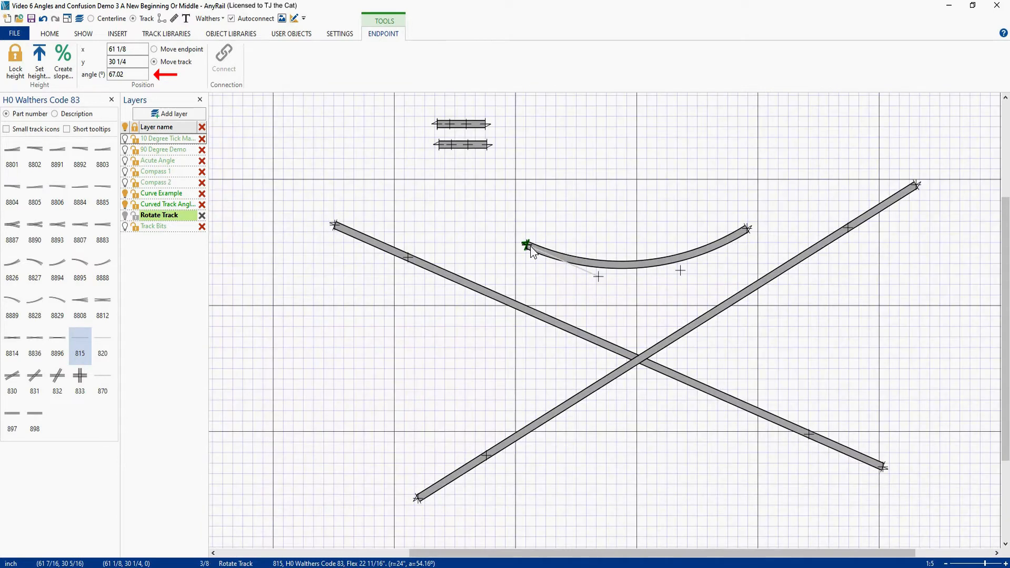
click(334, 223)
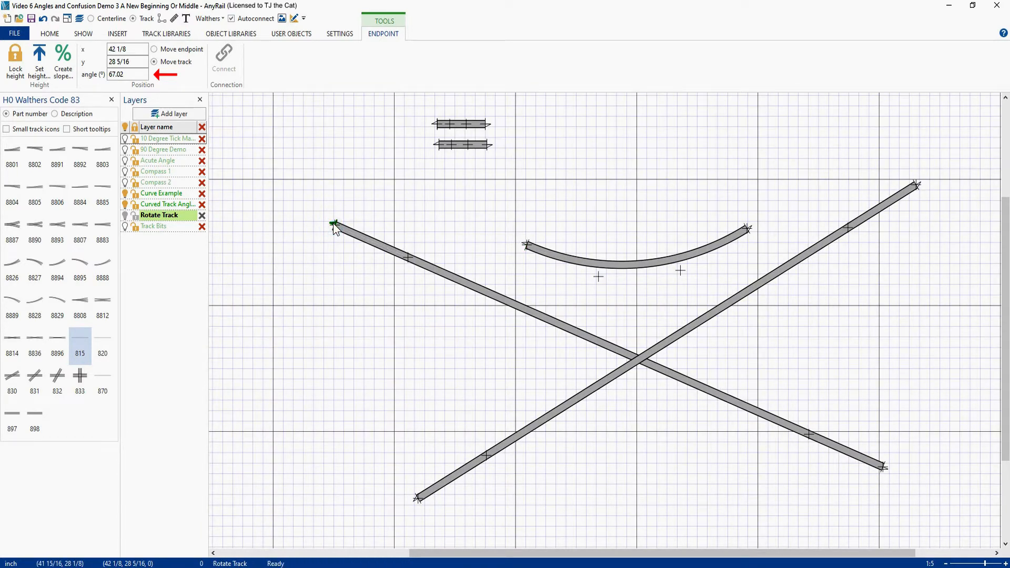
click(751, 233)
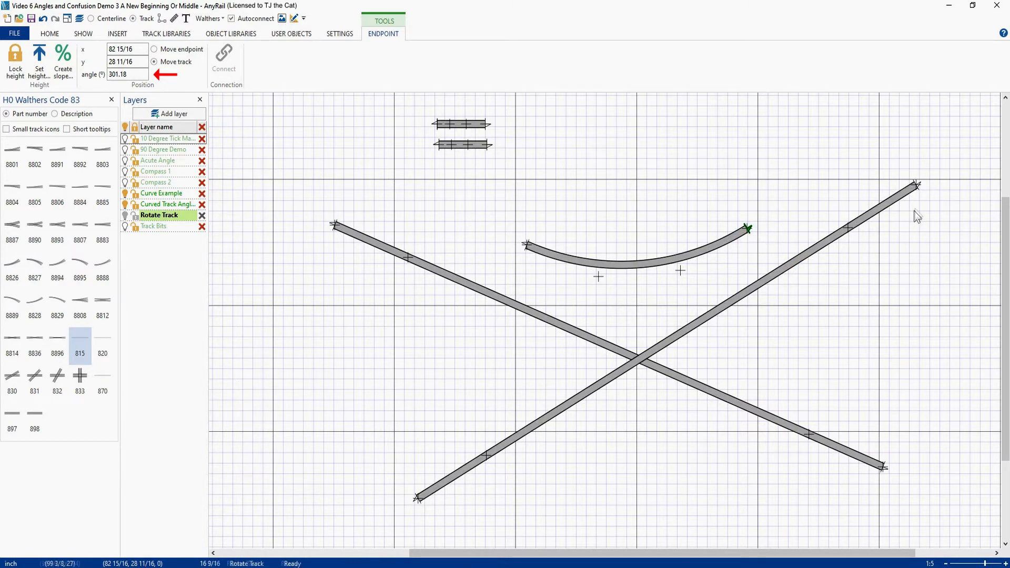
click(919, 187)
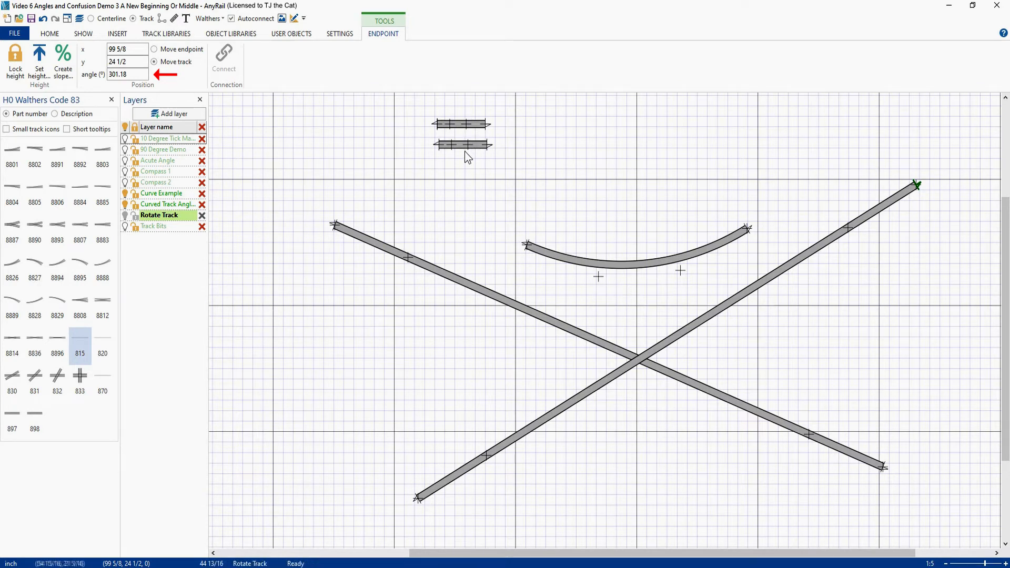
- Attach the two short straight pieces to the curve's ends and move the assembly down onto the crossed tracks
drag(462, 146, 501, 238)
drag(459, 127, 773, 239)
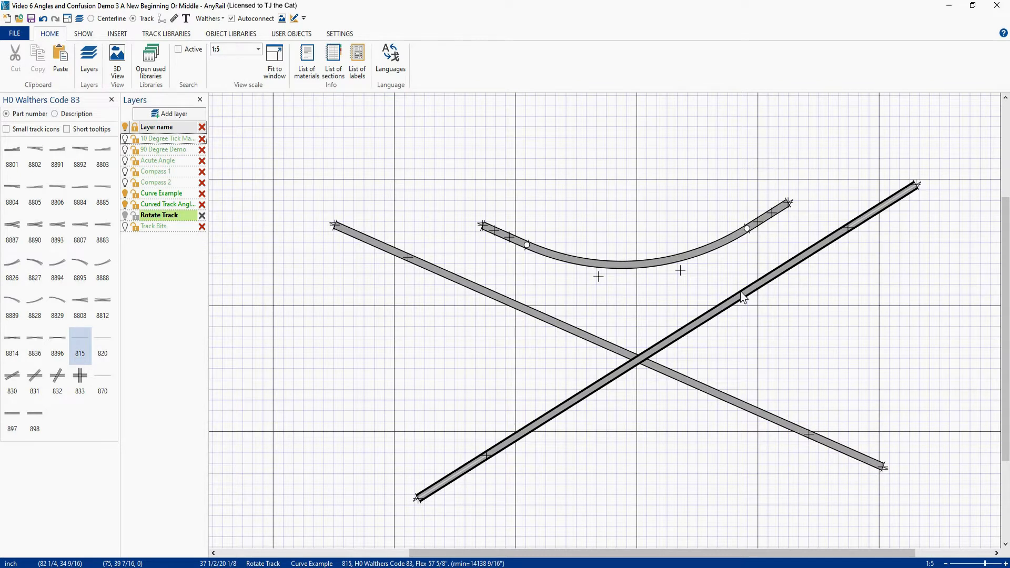
click(645, 267)
drag(645, 267, 648, 336)
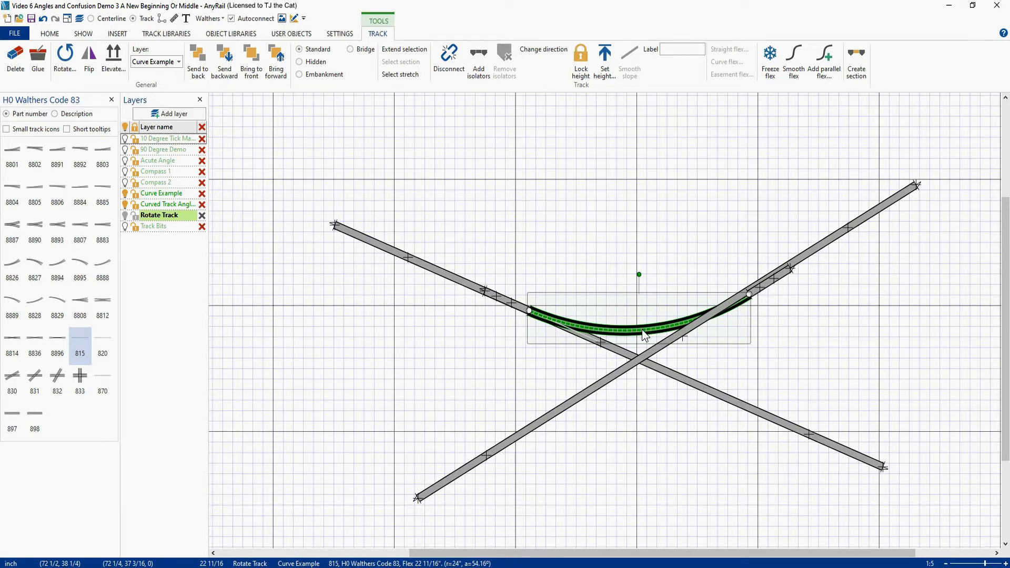
- Bring the curve to the front and fine-align the assembly so its straight ends lie exactly over both straight tracks
click(251, 59)
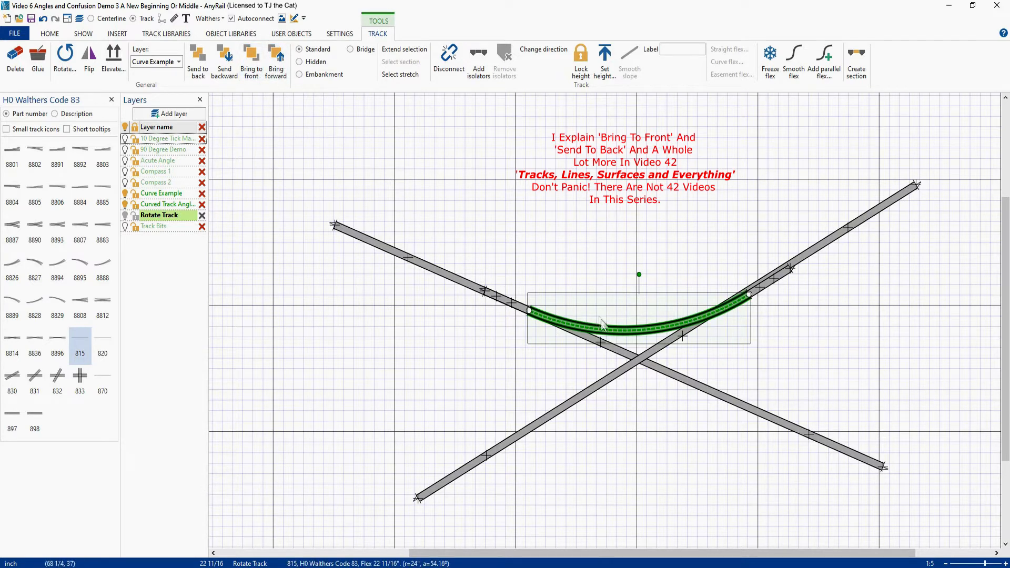
mouse_move(617, 332)
mouse_down()
mouse_move(614, 289)
mouse_move(615, 332)
mouse_up()
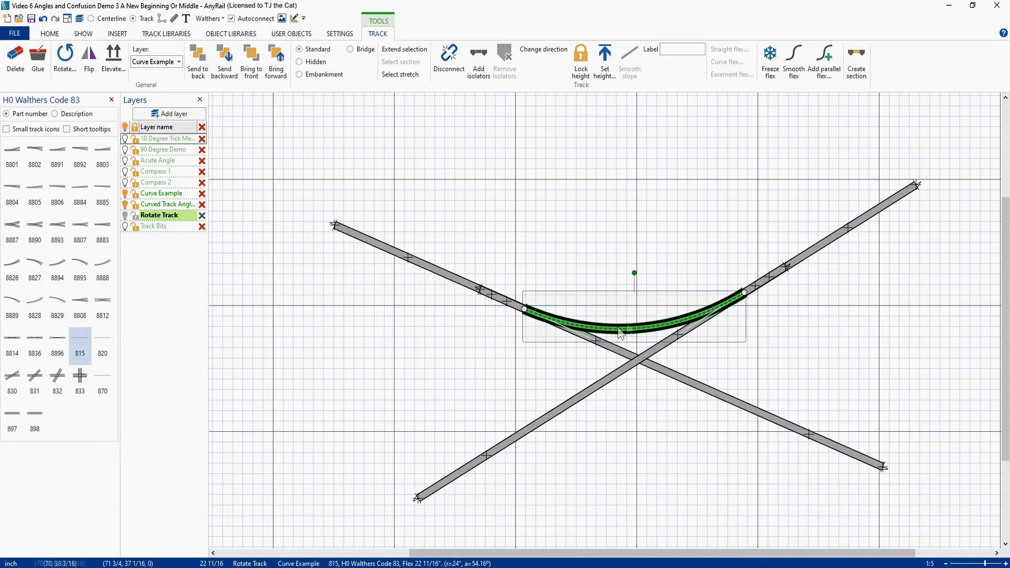
scroll(681, 297, up, 5)
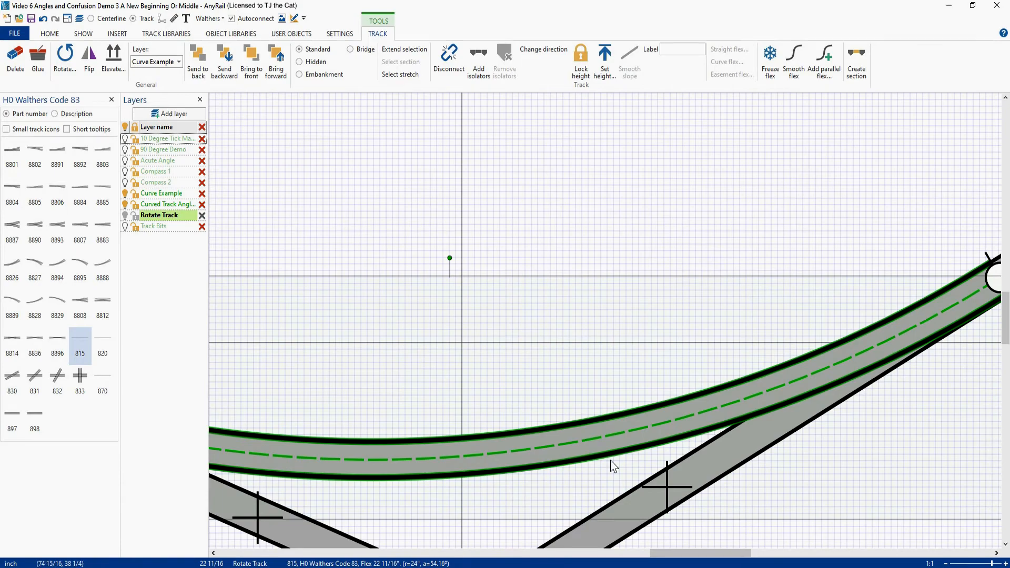
right_drag(694, 308, 377, 325)
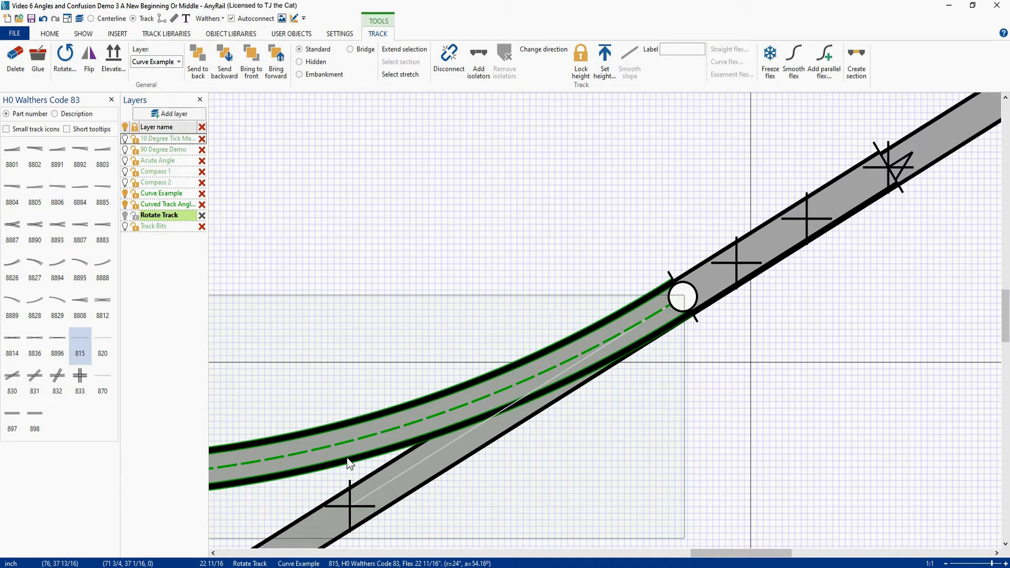
click(359, 457)
drag(360, 458, 361, 459)
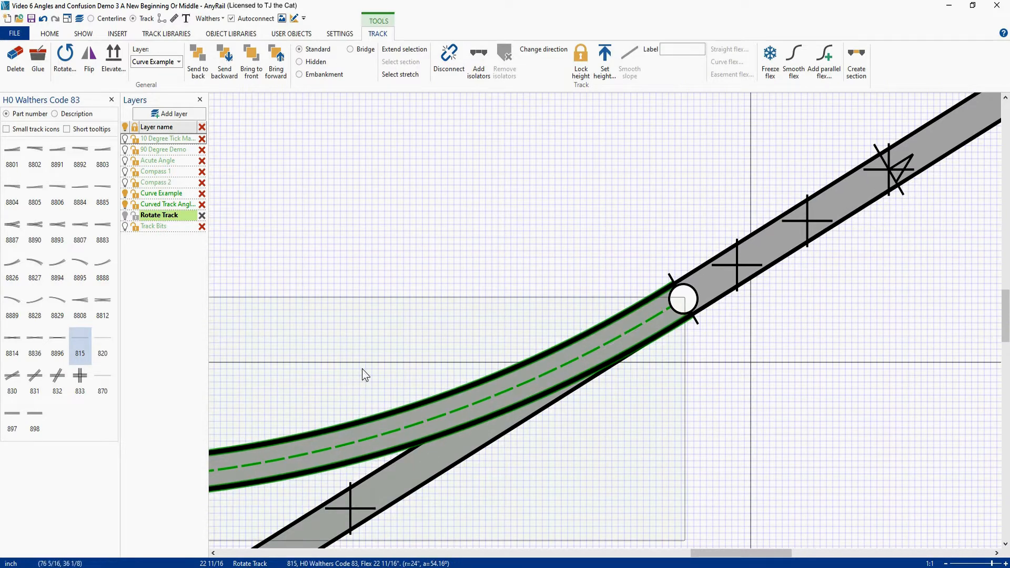
- Move the curve assembly up off the crossed tracks and create a section from its connected pieces
scroll(363, 363, down, 5)
right_drag(419, 316, 506, 257)
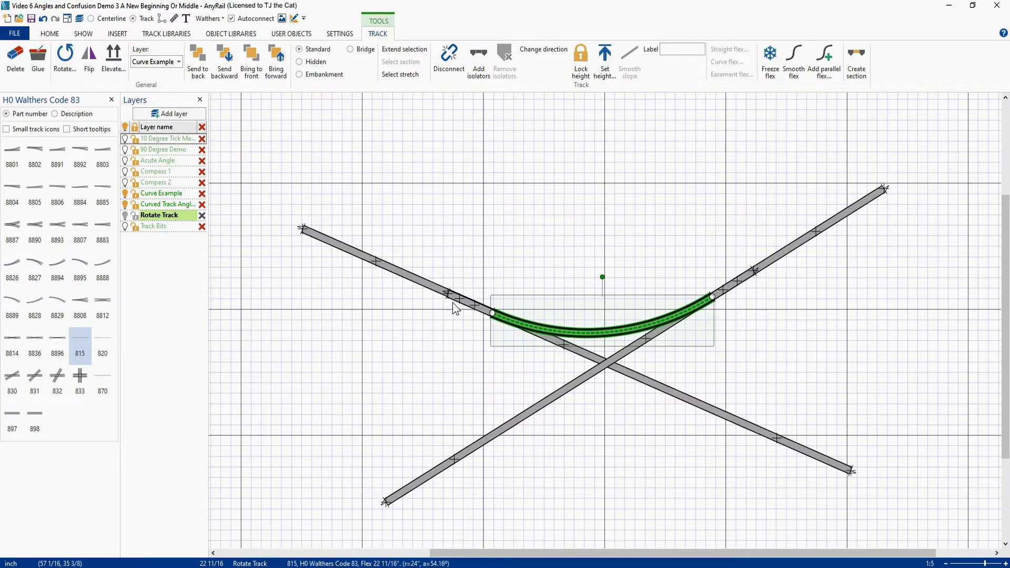
click(605, 334)
drag(605, 334, 605, 292)
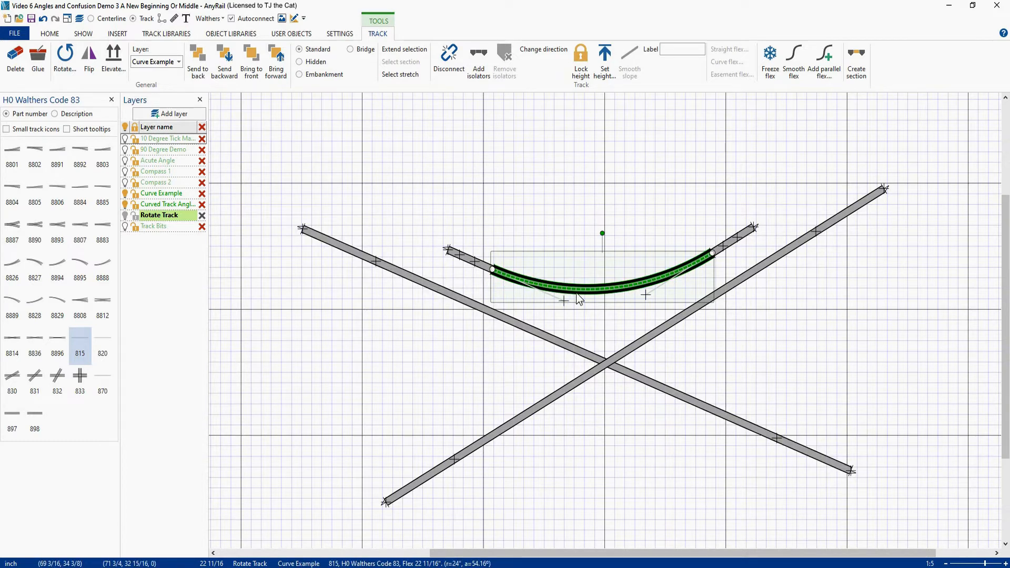
click(858, 62)
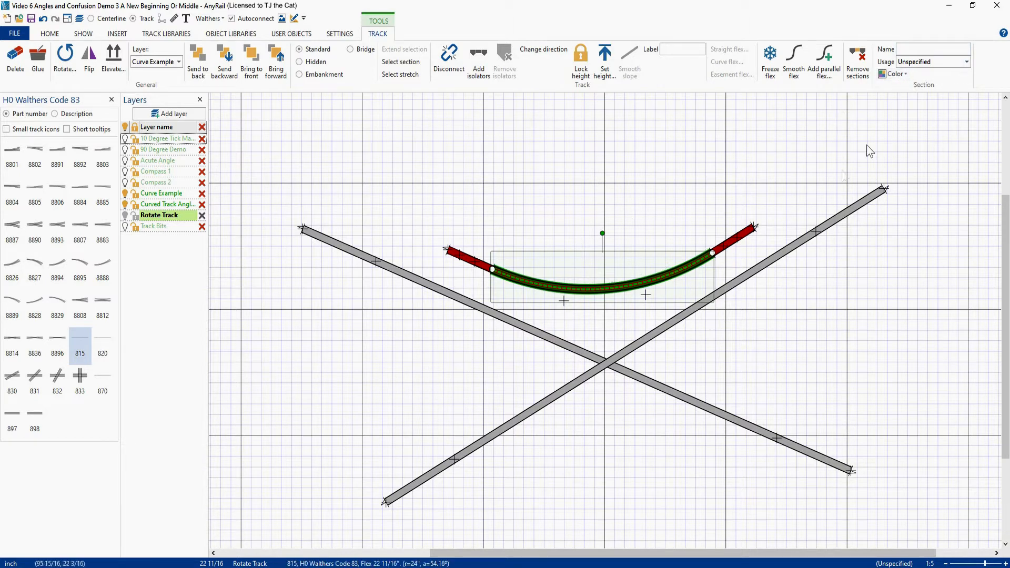
- Color the curve assembly's section bright red and move the assembly further up, clear of the crossed straight tracks
click(907, 73)
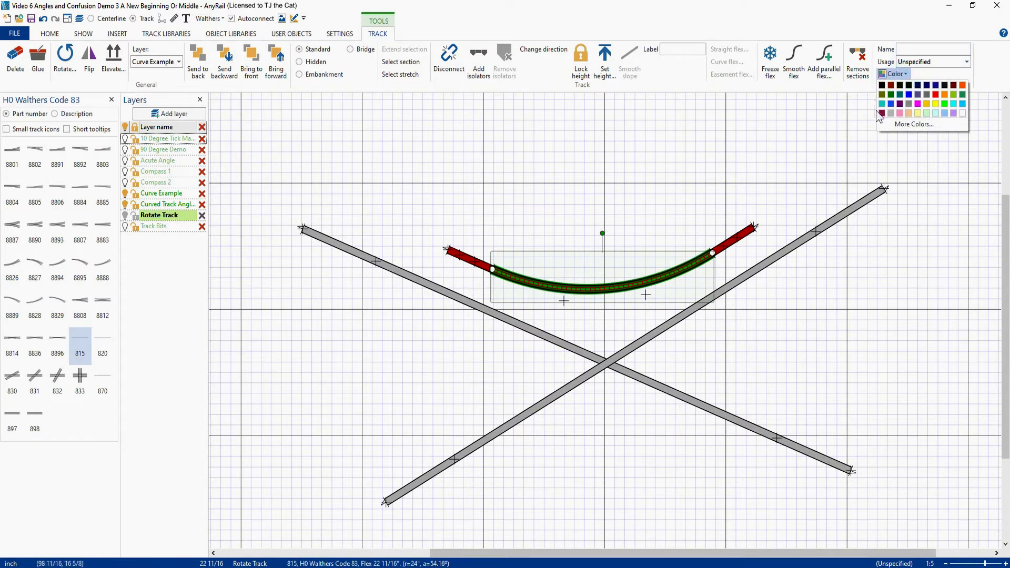
click(936, 96)
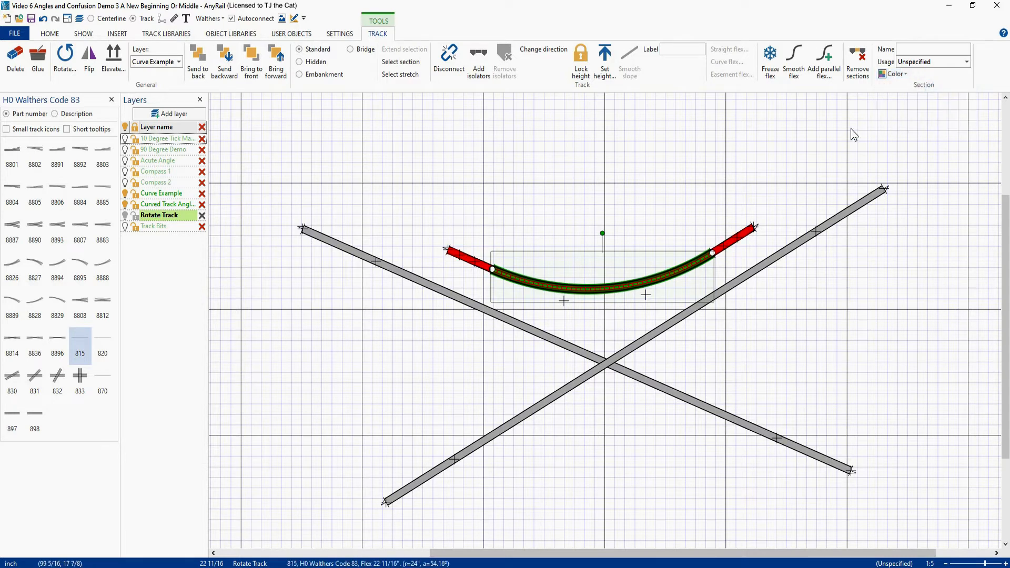
click(689, 160)
drag(602, 294, 615, 254)
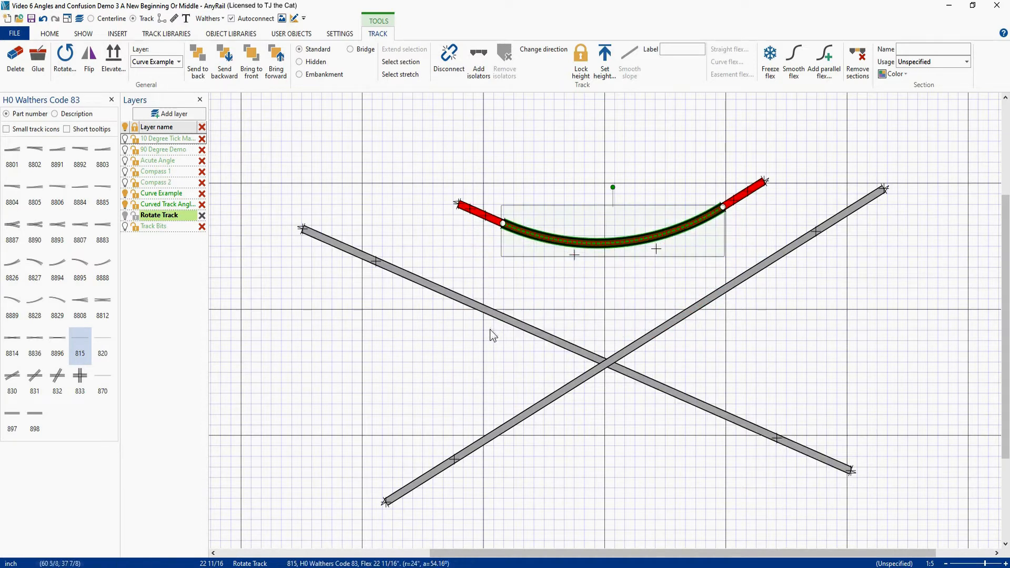
- Create a section from the two crossed straight tracks and color it bright green
click(490, 316)
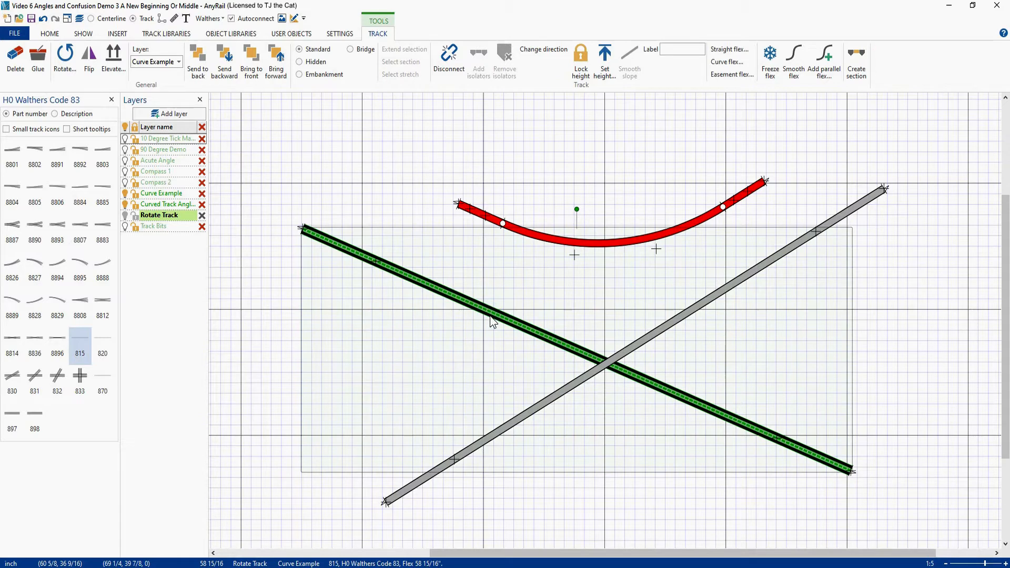
ctrl+click(678, 322)
click(745, 59)
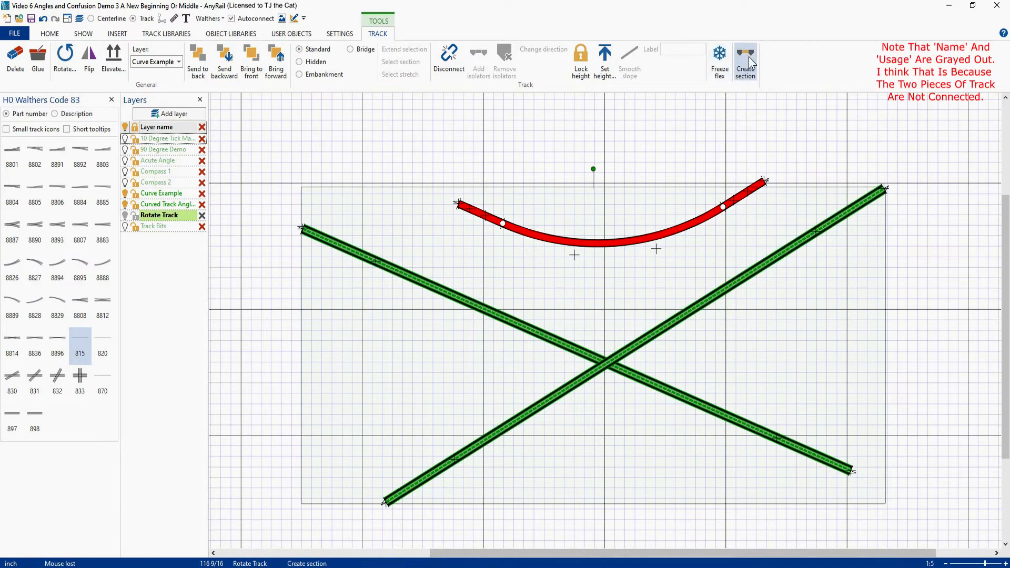
click(793, 75)
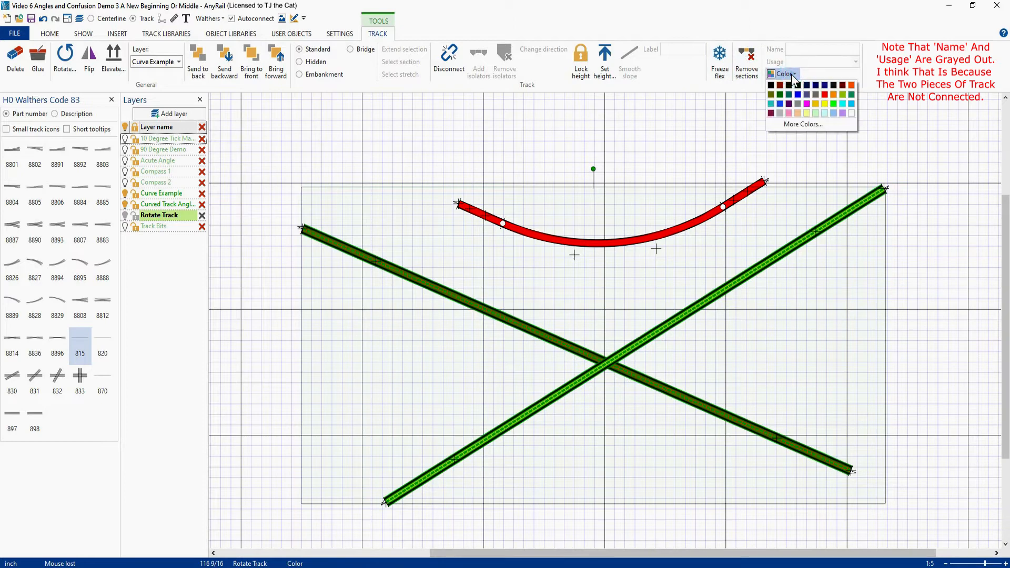
click(837, 109)
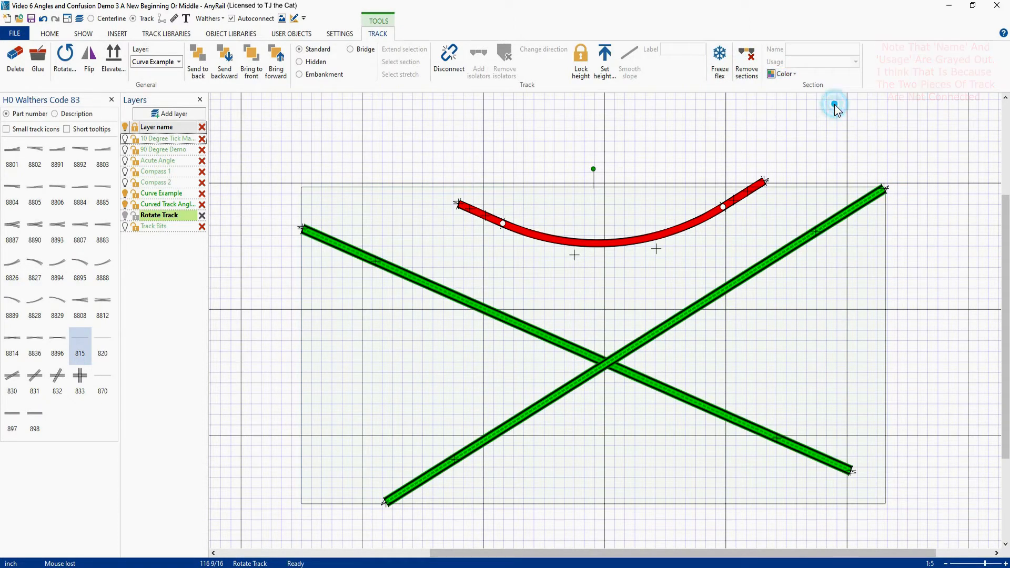
click(682, 134)
- Move the red curve assembly down onto the green tracks so its straight ends line up with them
drag(613, 247, 604, 337)
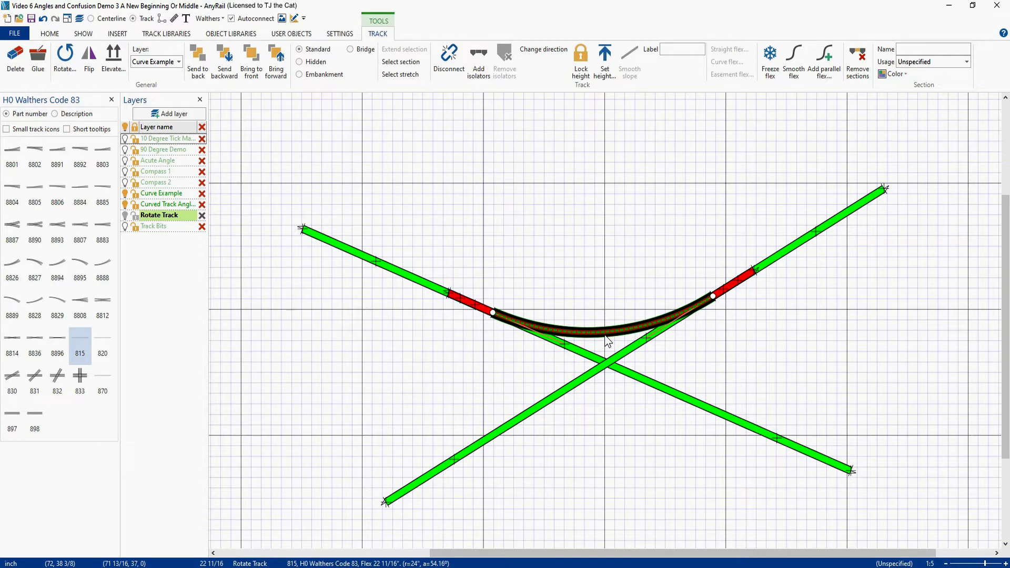
click(604, 335)
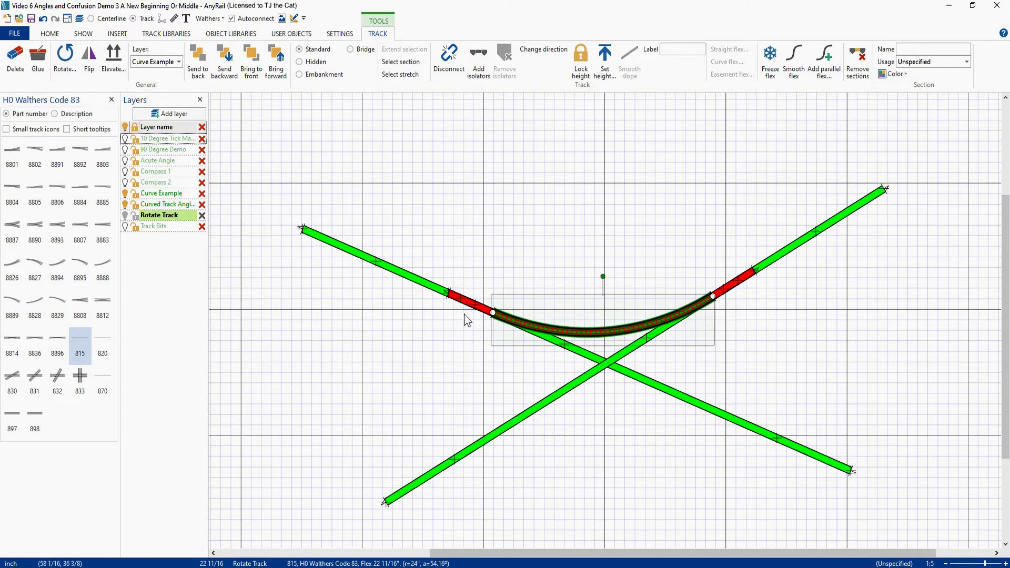
scroll(464, 311, up, 3)
scroll(463, 306, up, 2)
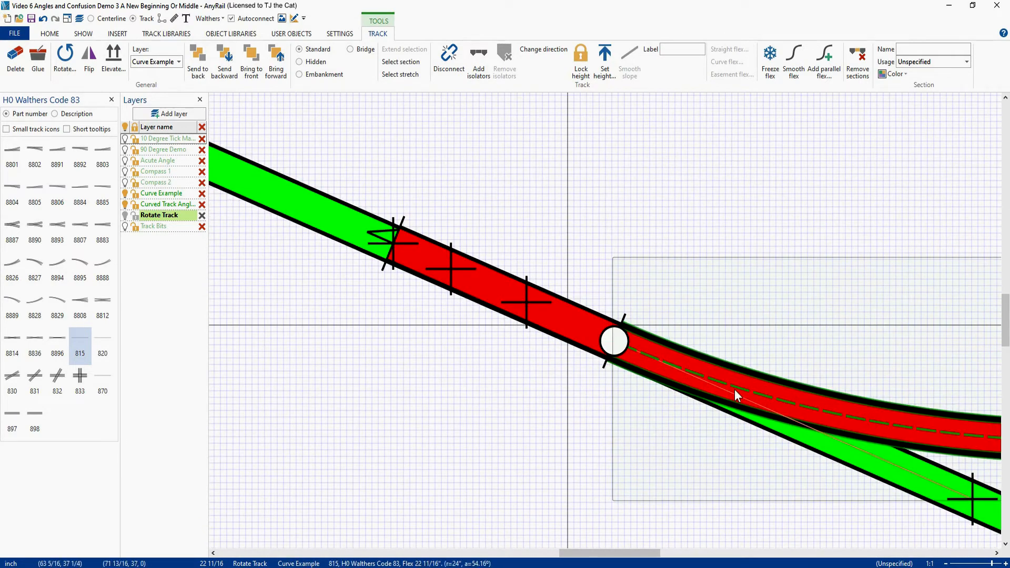
click(728, 403)
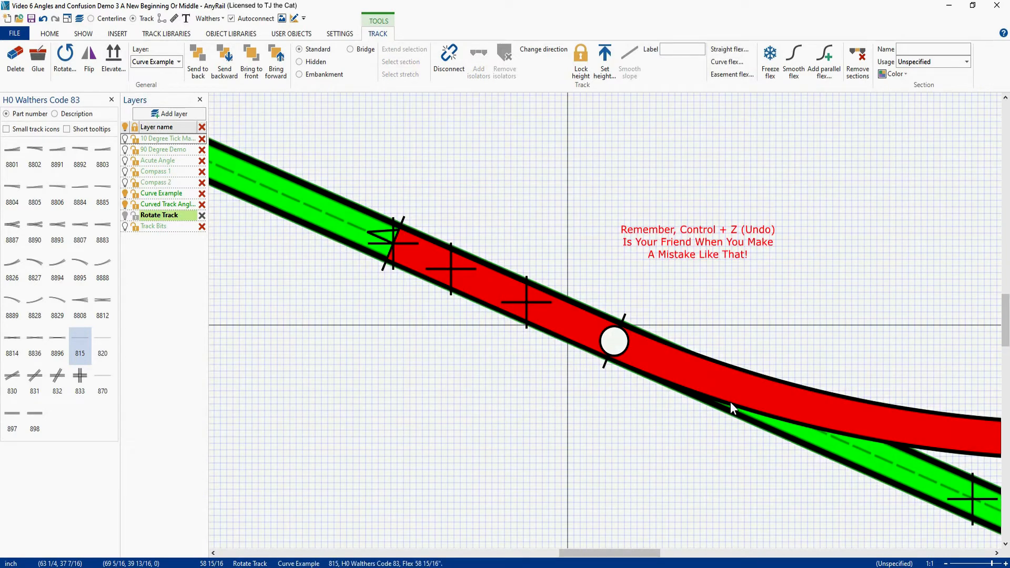
key(Escape)
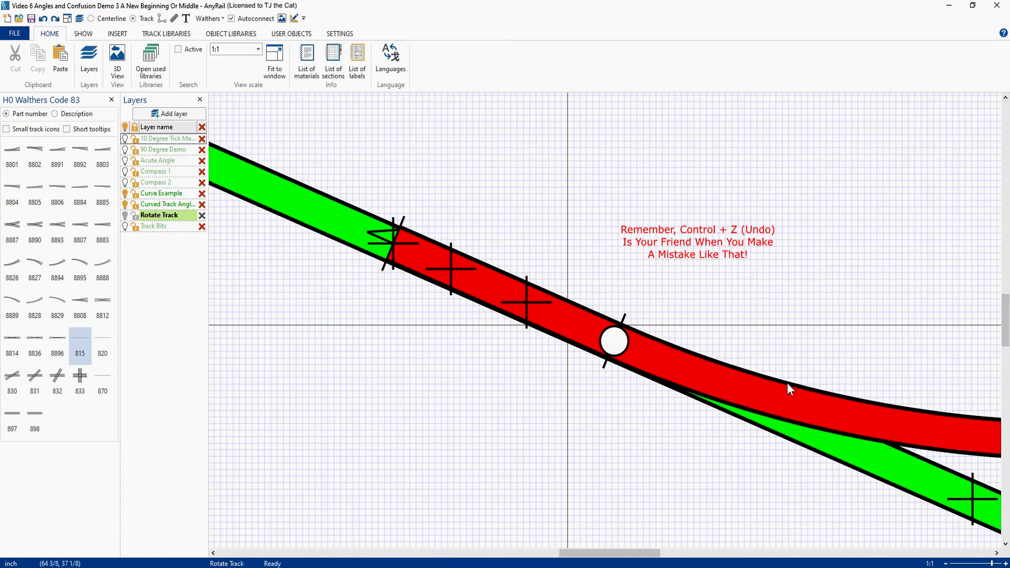
click(910, 410)
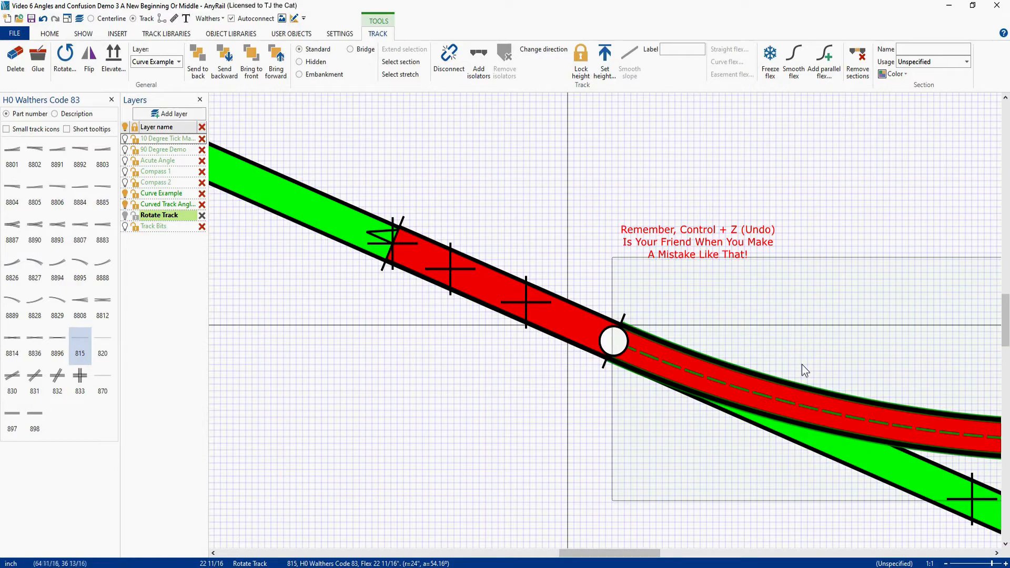
scroll(794, 295, down, 4)
right_drag(821, 295, 554, 271)
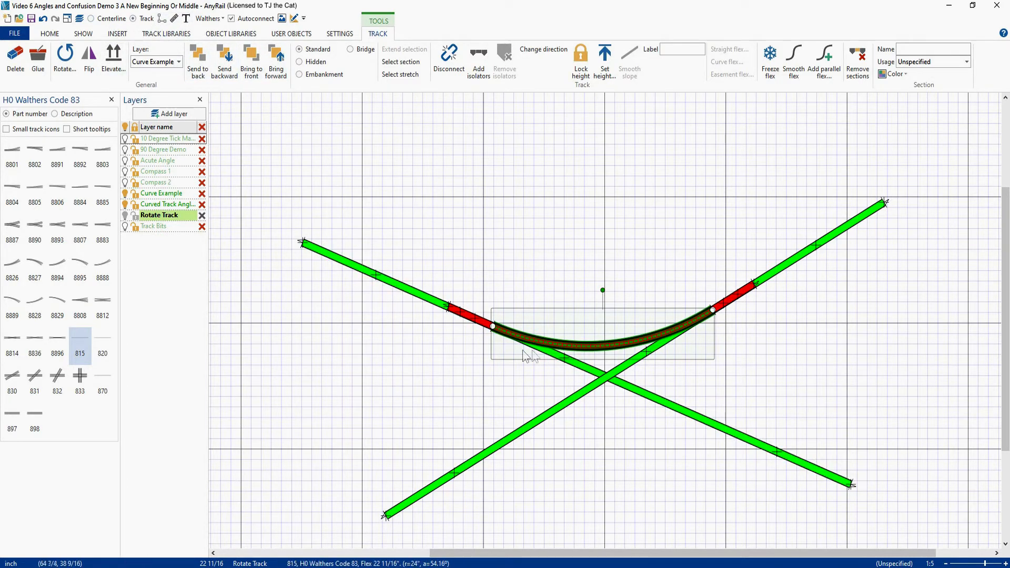
- Display the tracks as centerlines and examine how both ends of the curve assembly line up with the straight tracks
click(92, 19)
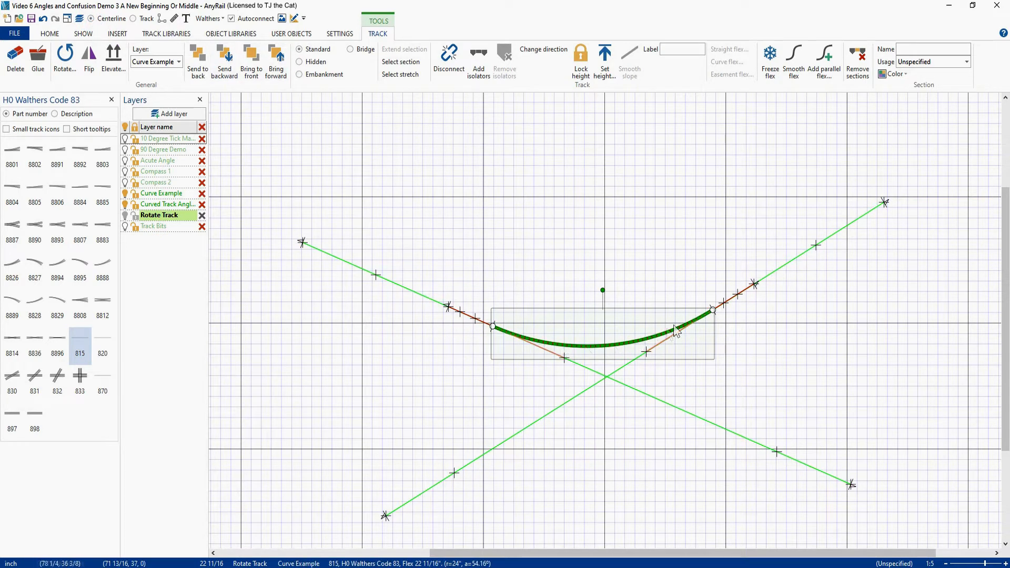
scroll(476, 324, up, 5)
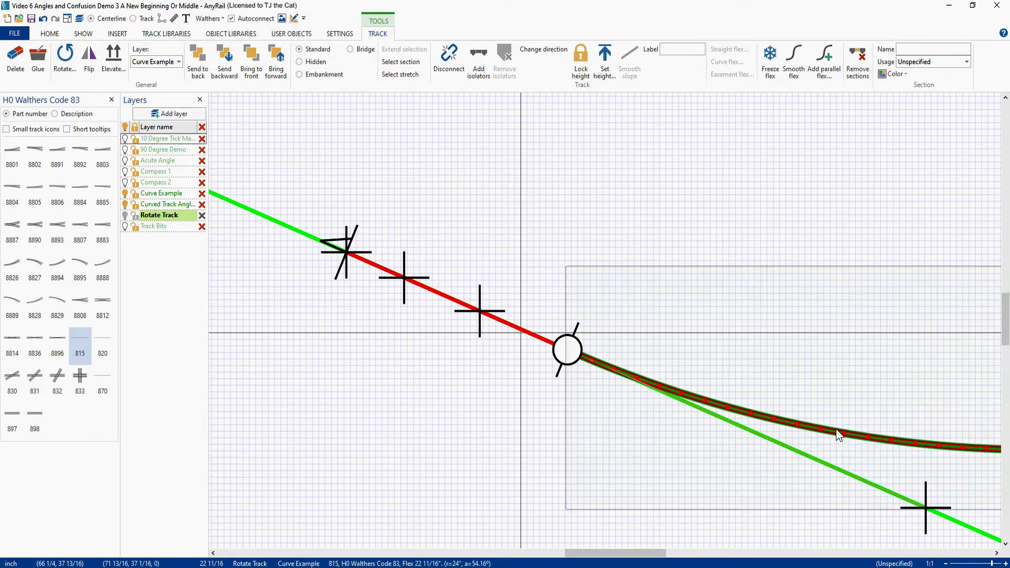
mouse_move(857, 322)
right_down()
mouse_move(743, 289)
mouse_move(421, 318)
right_up()
right_drag(768, 263, 547, 285)
right_drag(840, 349, 728, 424)
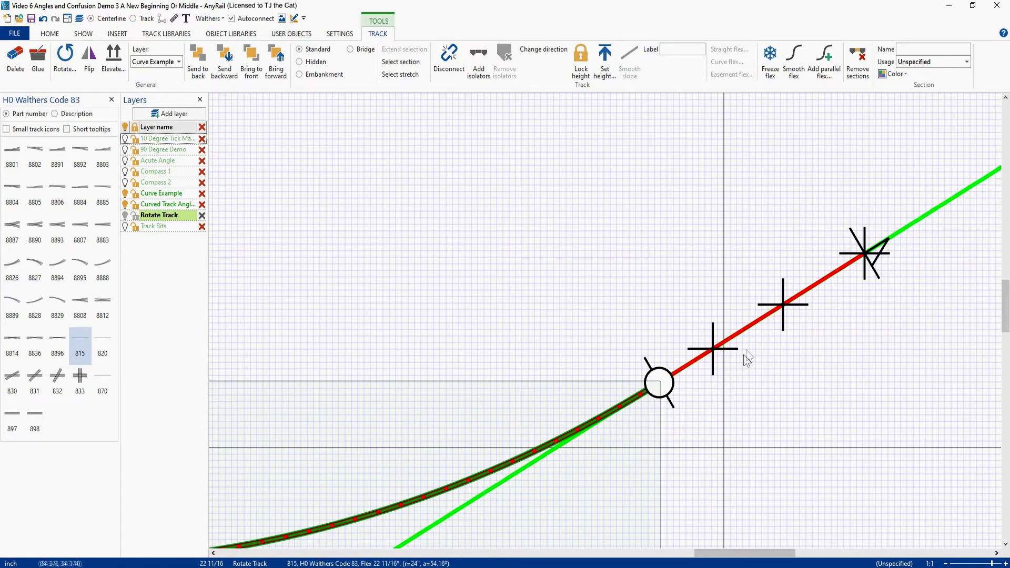
scroll(707, 280, down, 3)
scroll(709, 284, down, 1)
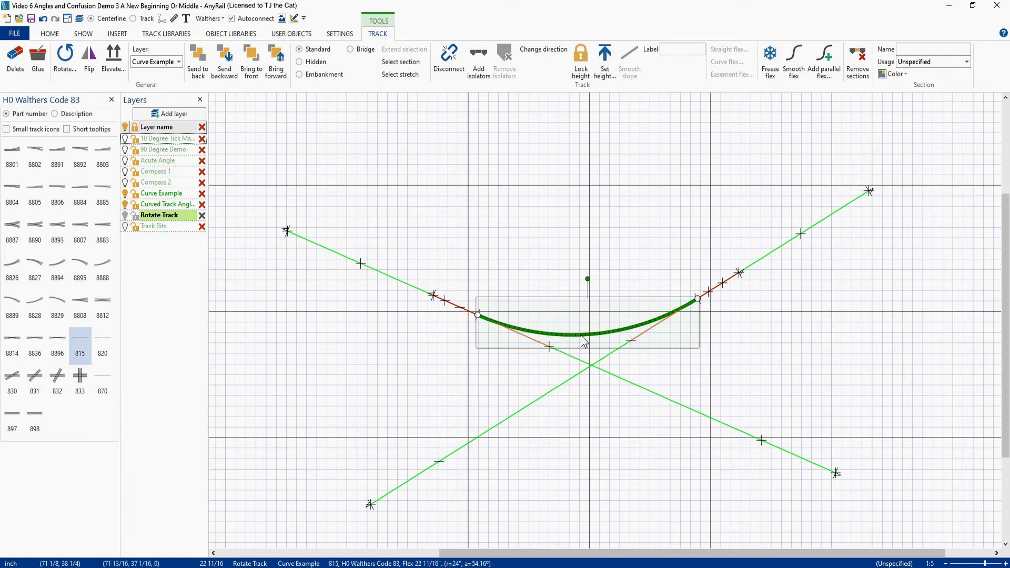
- Move the curve assembly up off the tracks and try nudging it left, right and down in small increments
drag(583, 335, 580, 270)
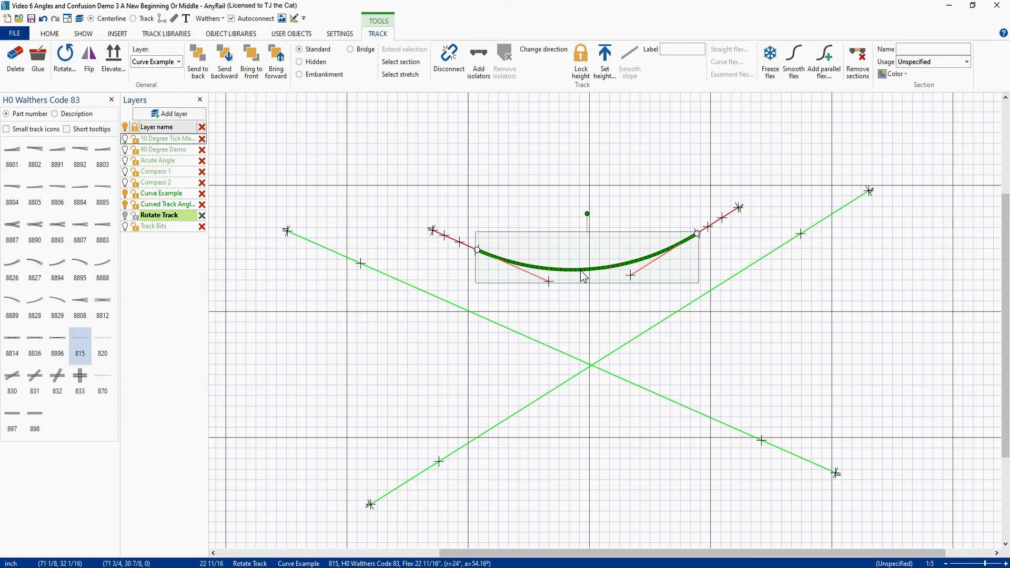
key(Left)
key(Left)
key(Left)
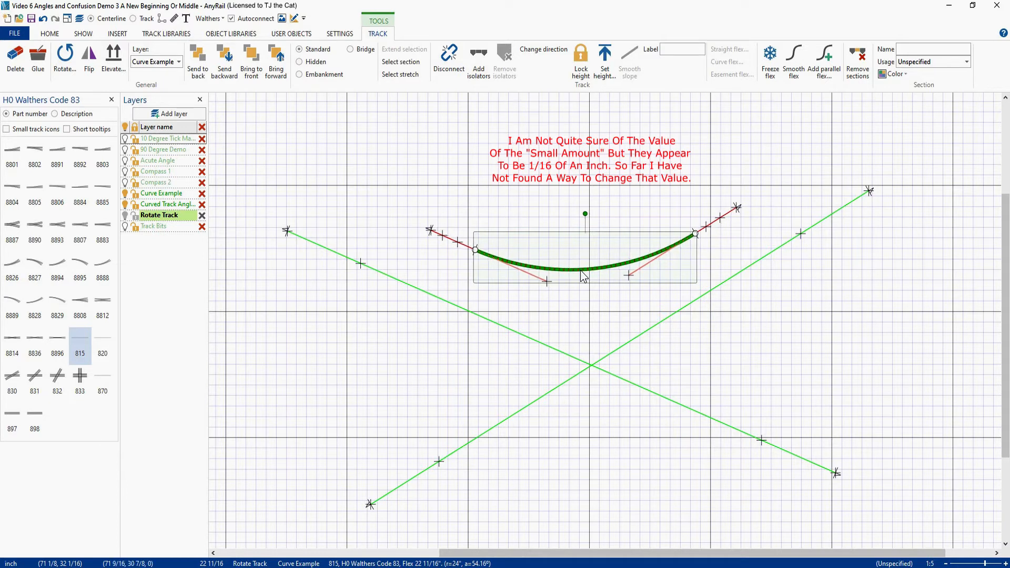
key(Right)
key(Right)
key(Right)
key(Right)
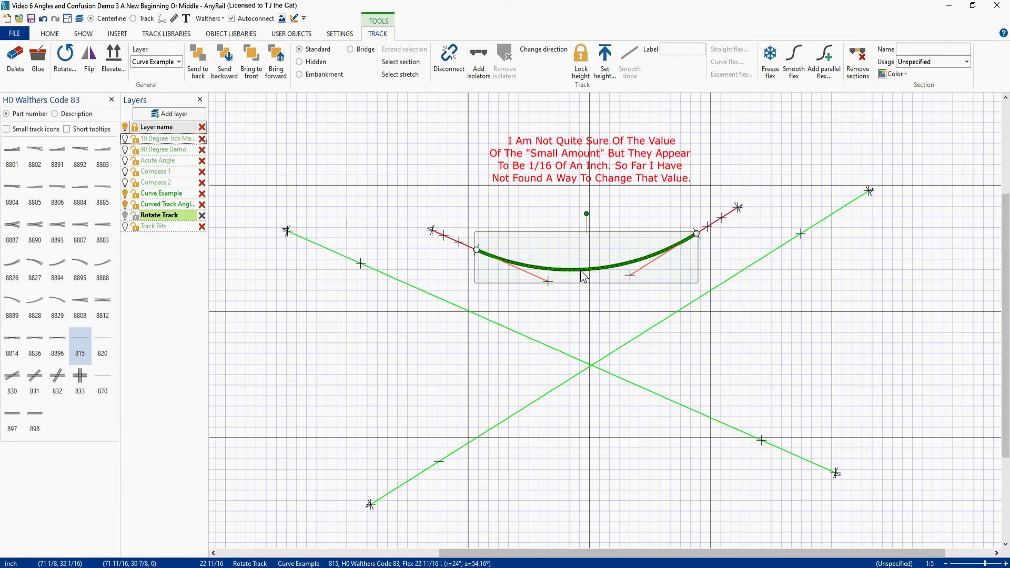
key(Right)
key(Right)
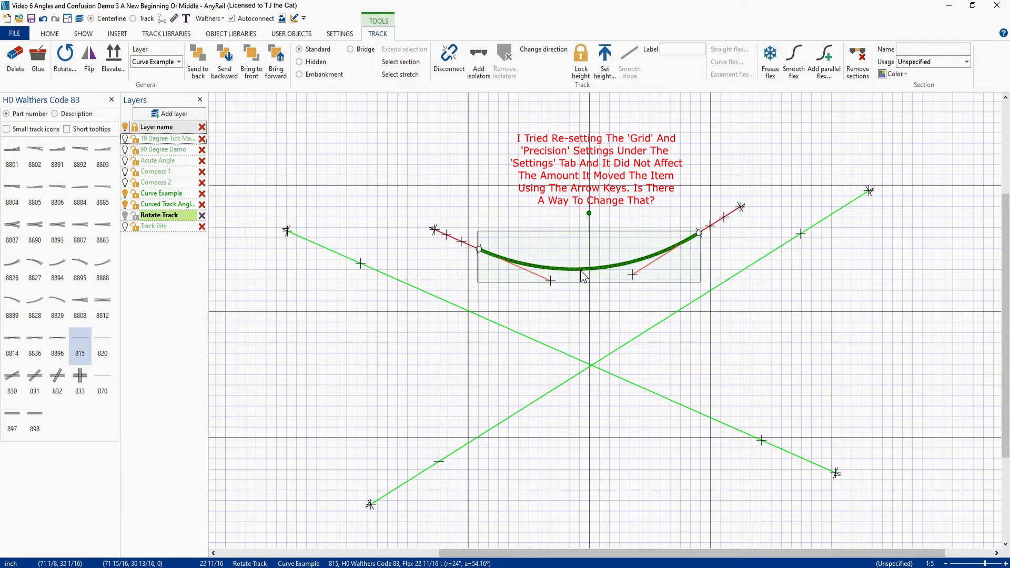
key(Down)
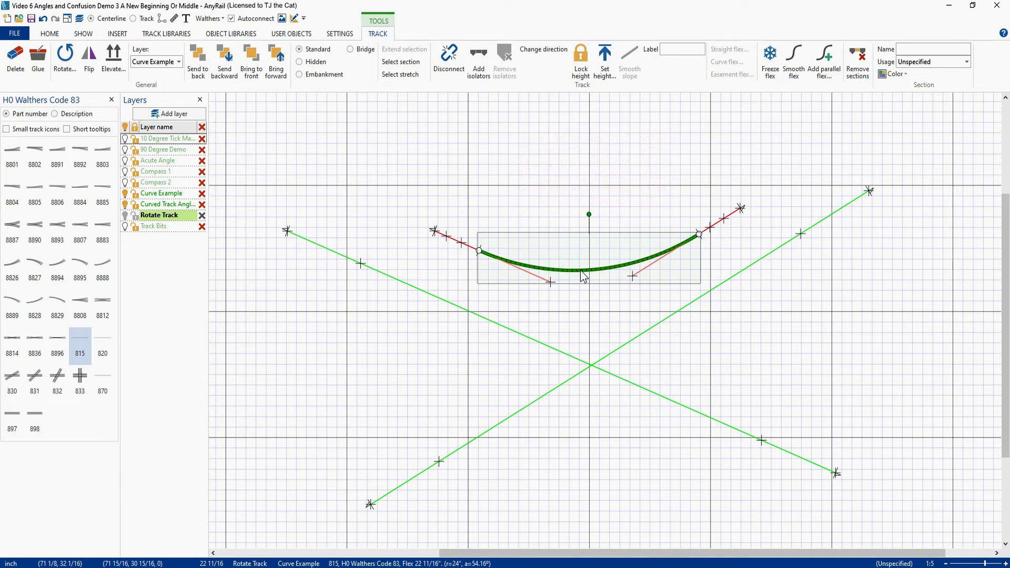
- Move the curve assembly back down onto the crossed tracks and hide the layer list and track library to enlarge the drawing area
drag(583, 274, 581, 336)
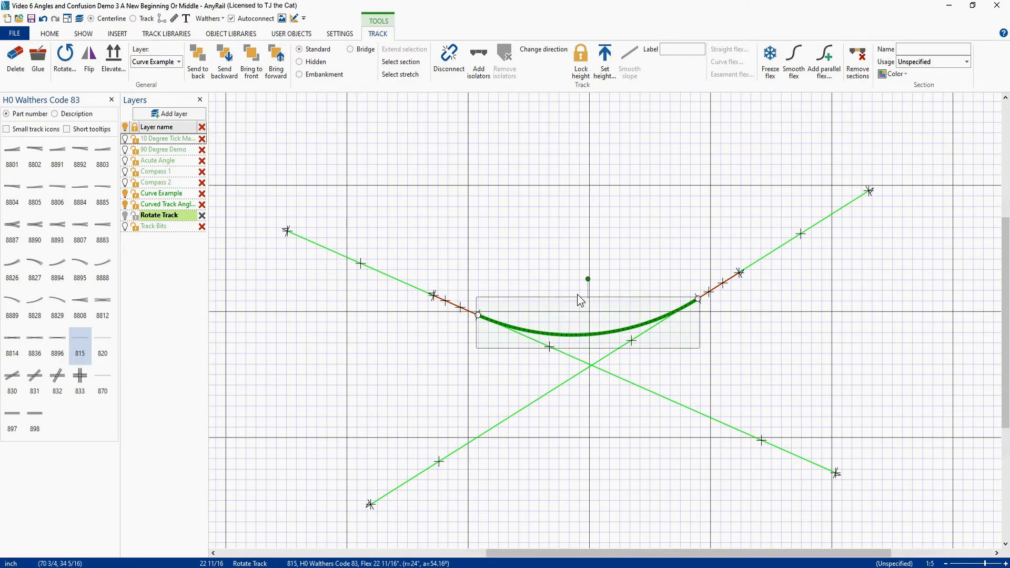
scroll(577, 296, up, 3)
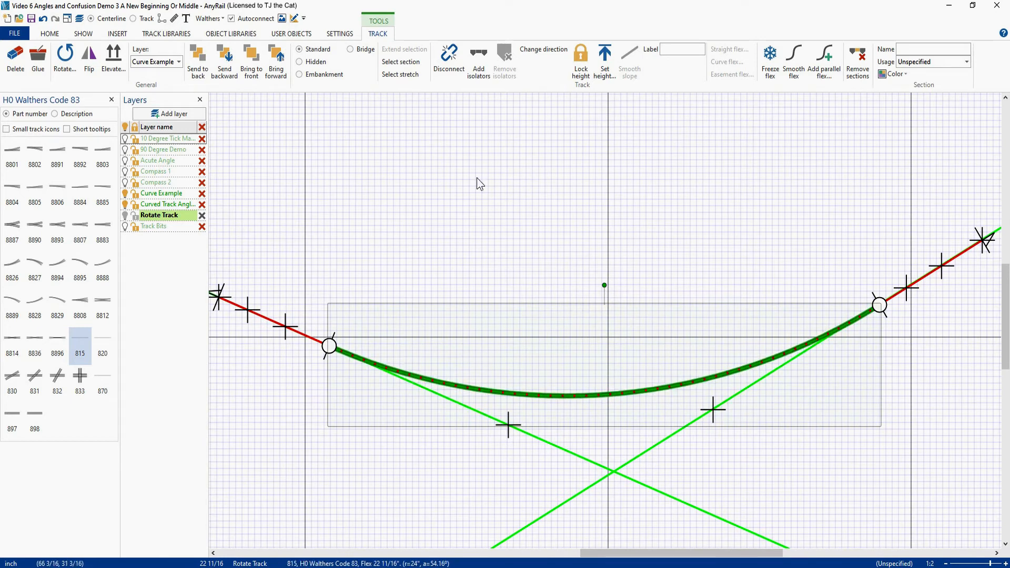
click(201, 100)
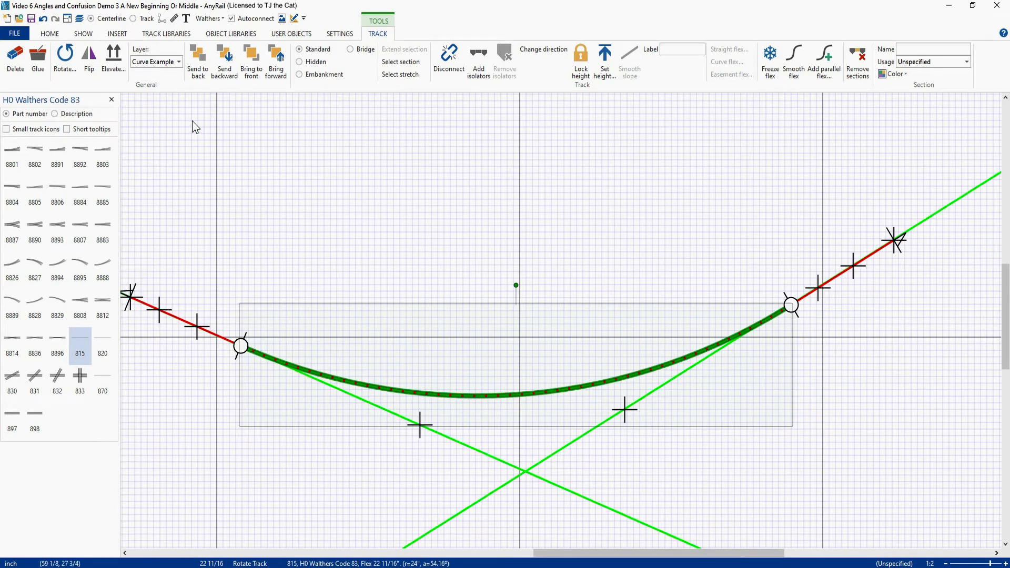
click(112, 99)
right_drag(417, 295, 613, 241)
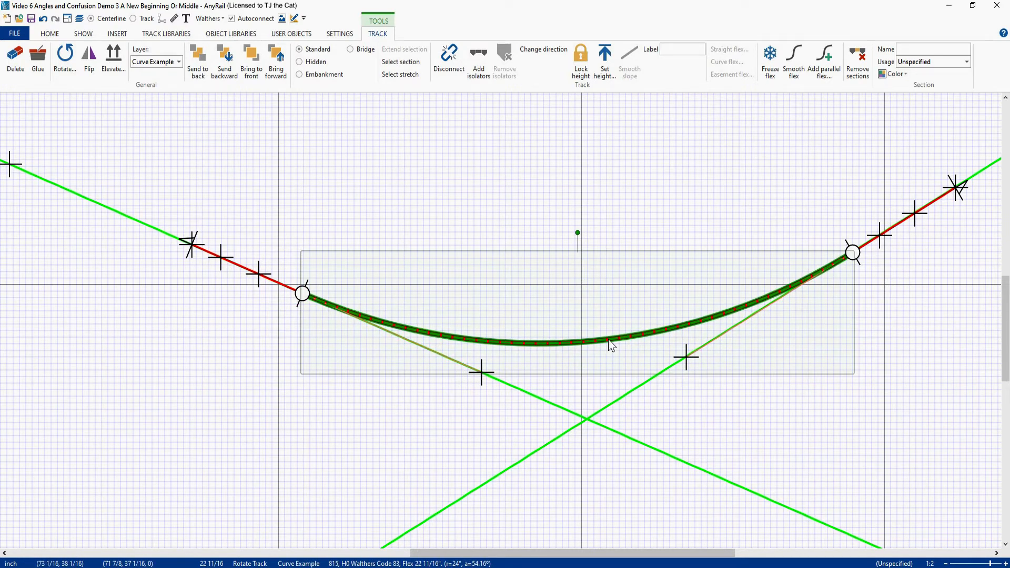
- Nudge the curve assembly sideways in small increments to bring its straight ends over the green centerlines
key(Left)
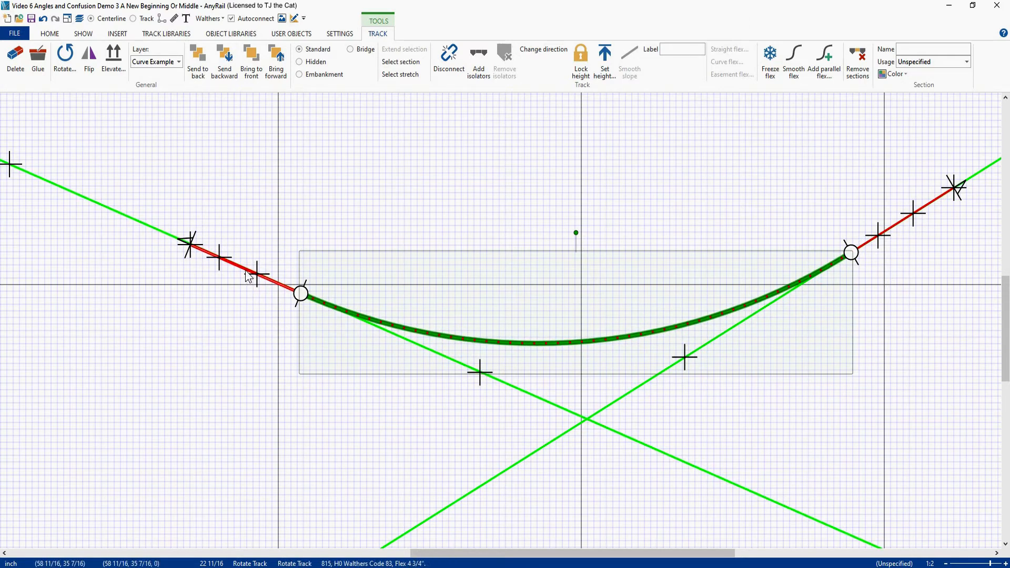
key(Right)
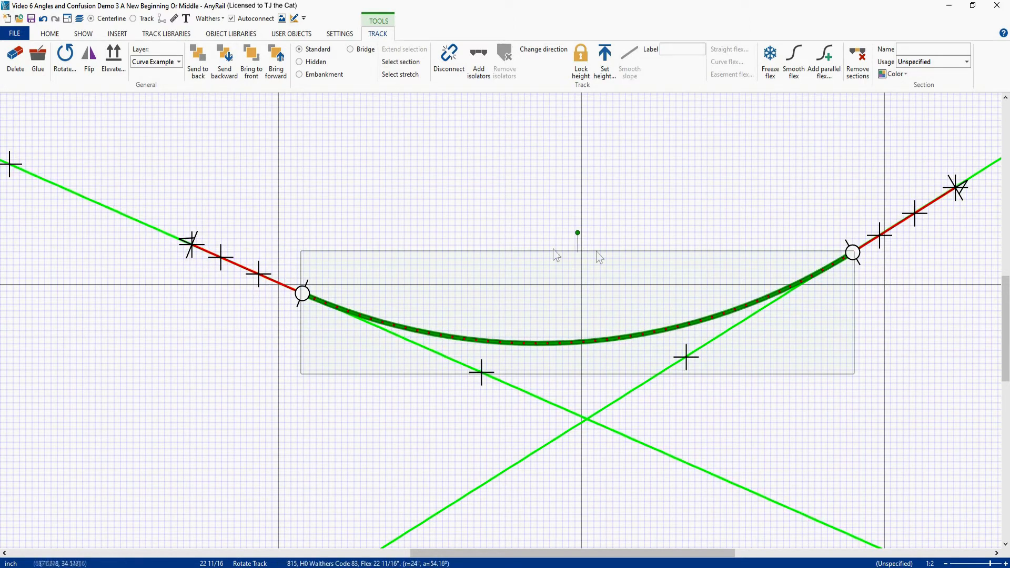
click(616, 339)
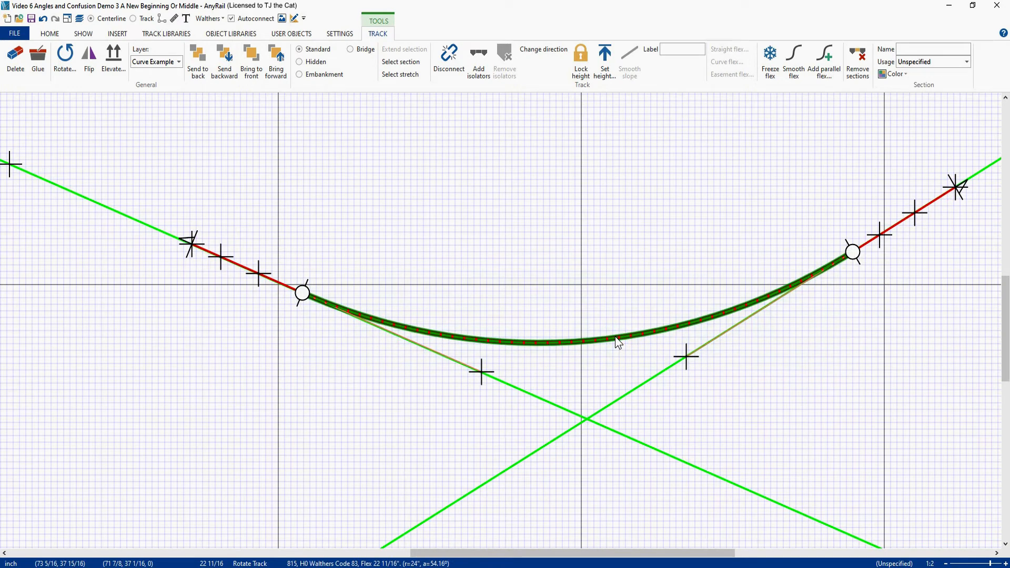
key(Left)
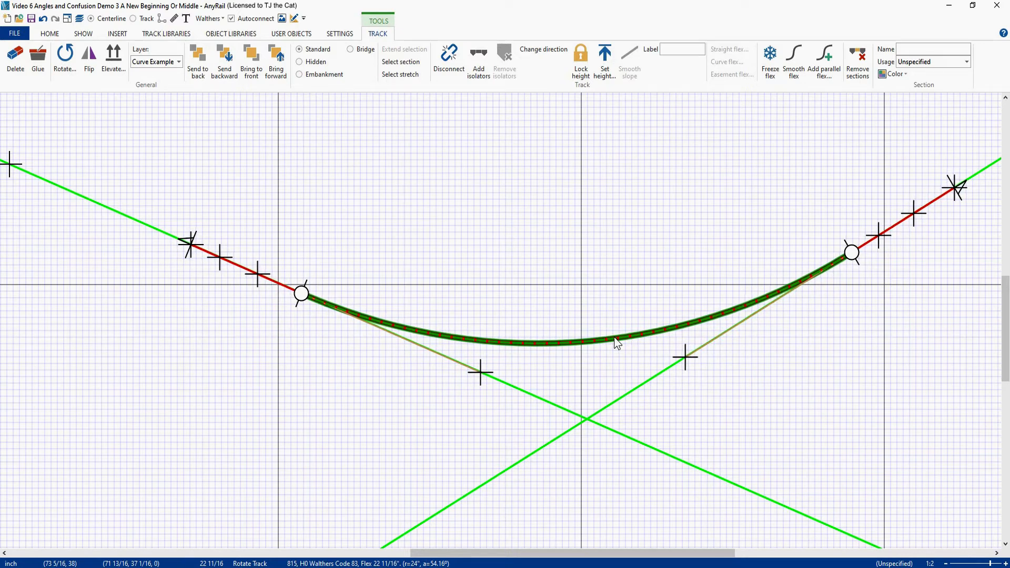
click(615, 337)
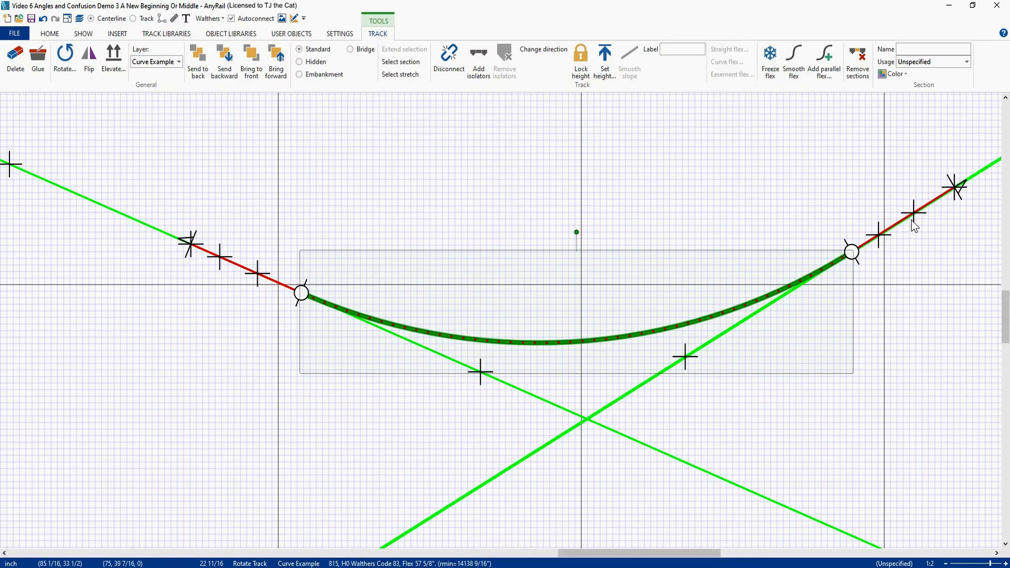
- Fine-adjust the curve assembly so the centerline beyond the curve's right end lies exactly on the green track
scroll(913, 221, up, 5)
scroll(911, 220, down, 2)
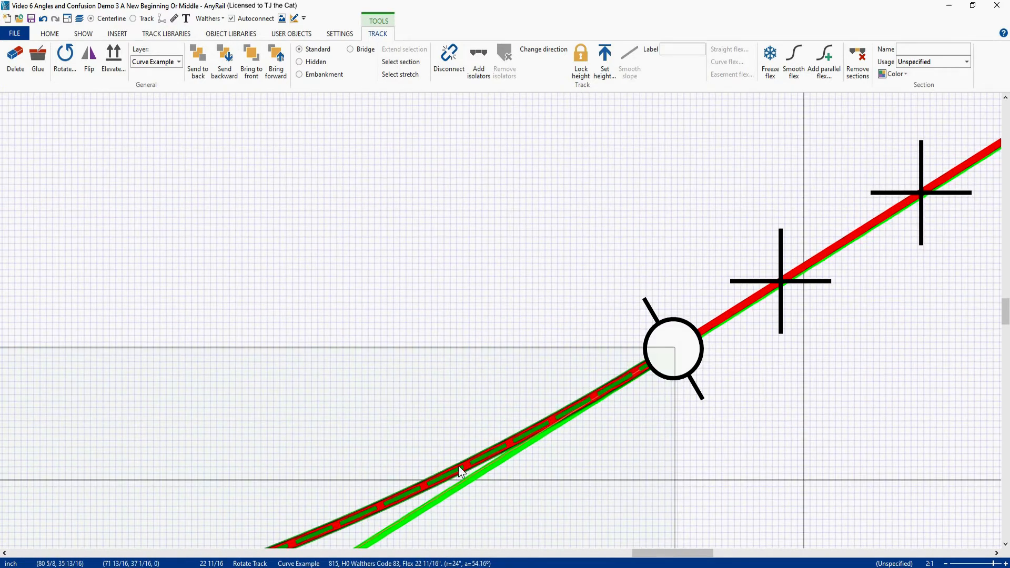
drag(456, 468, 456, 470)
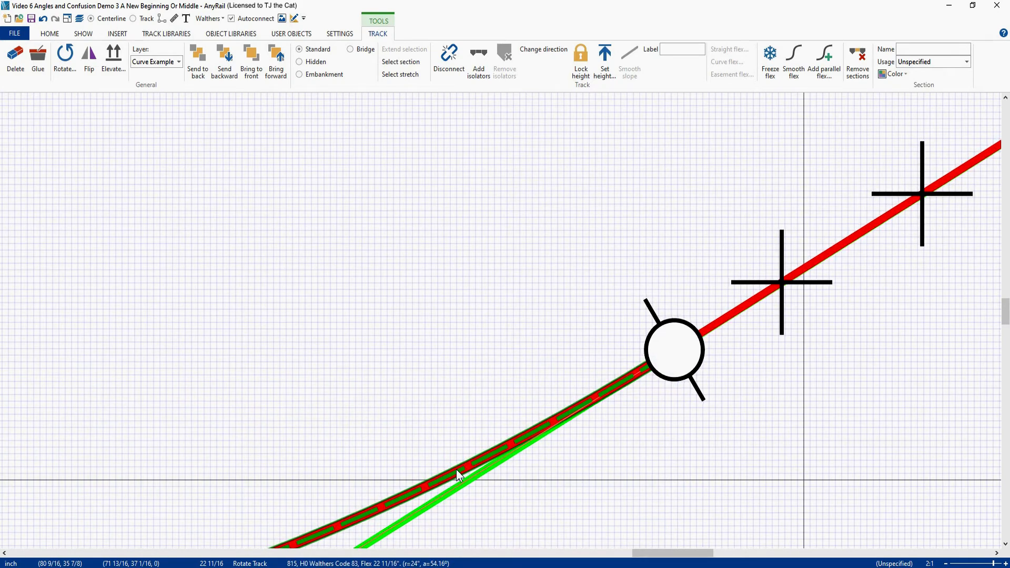
scroll(446, 361, down, 6)
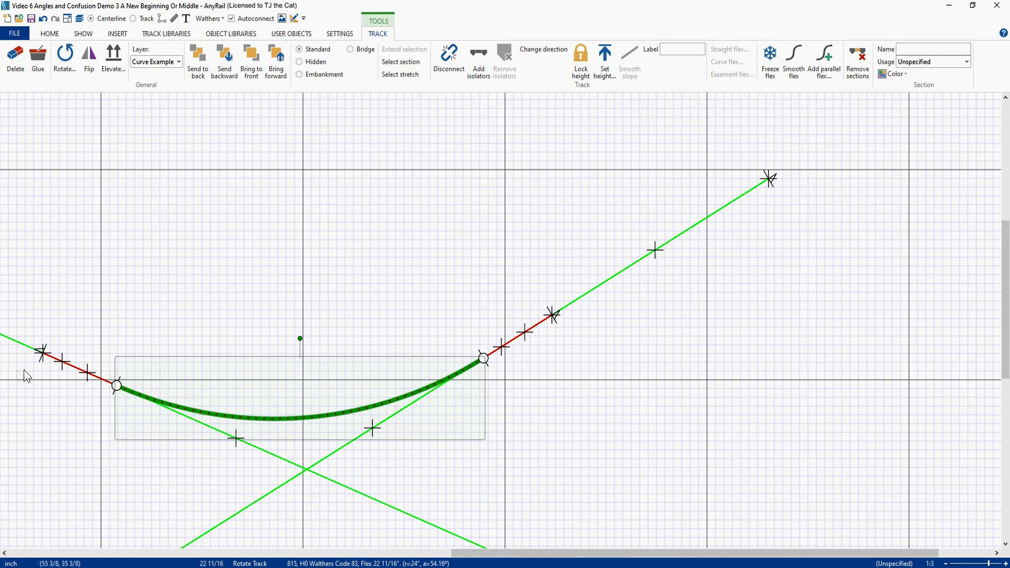
- Check the curve assembly's alignment at its left end and switch the track display from centerlines to full track width
scroll(26, 363, up, 6)
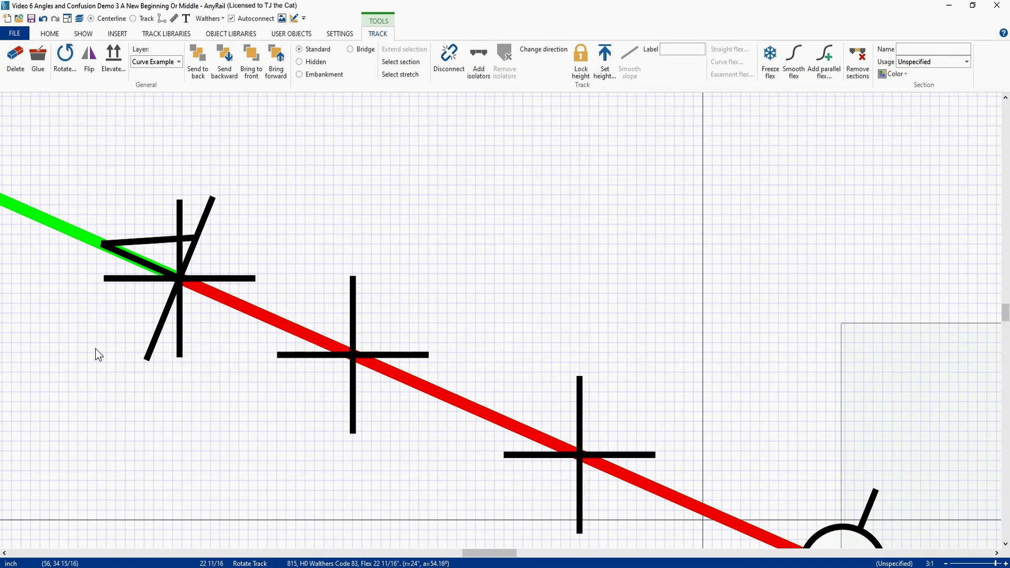
scroll(420, 329, down, 1)
scroll(490, 332, down, 6)
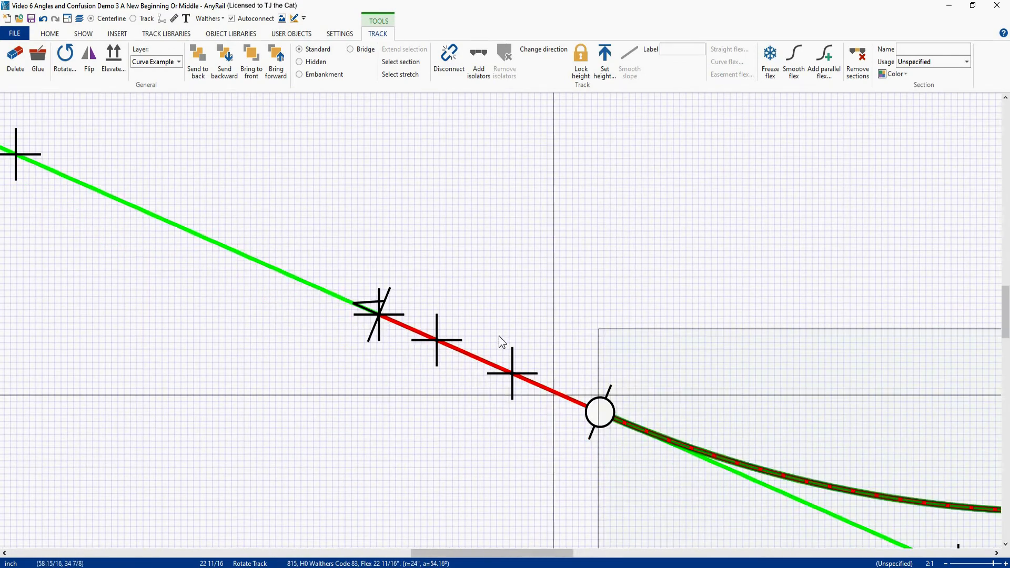
right_drag(705, 258, 552, 247)
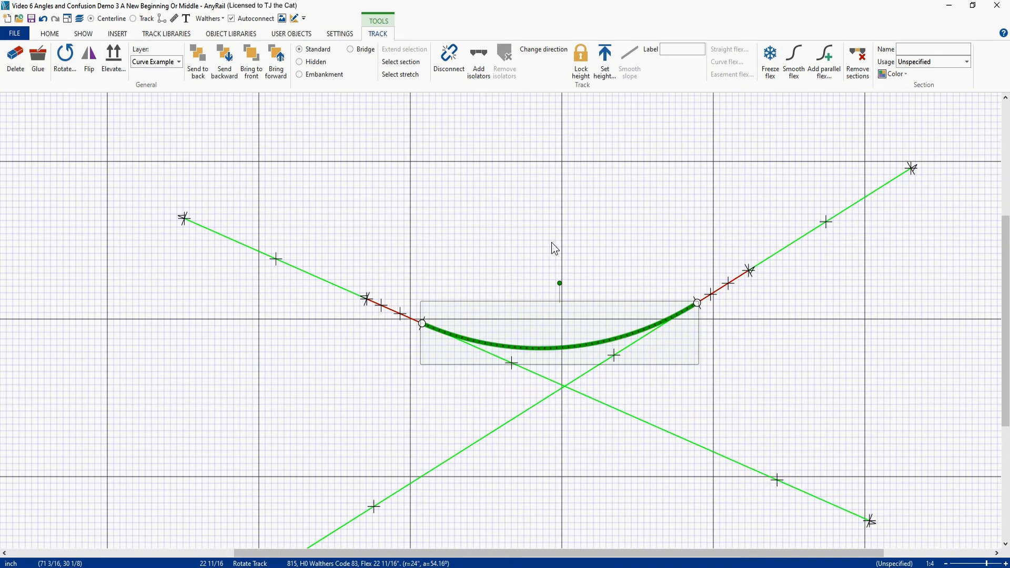
scroll(554, 247, down, 1)
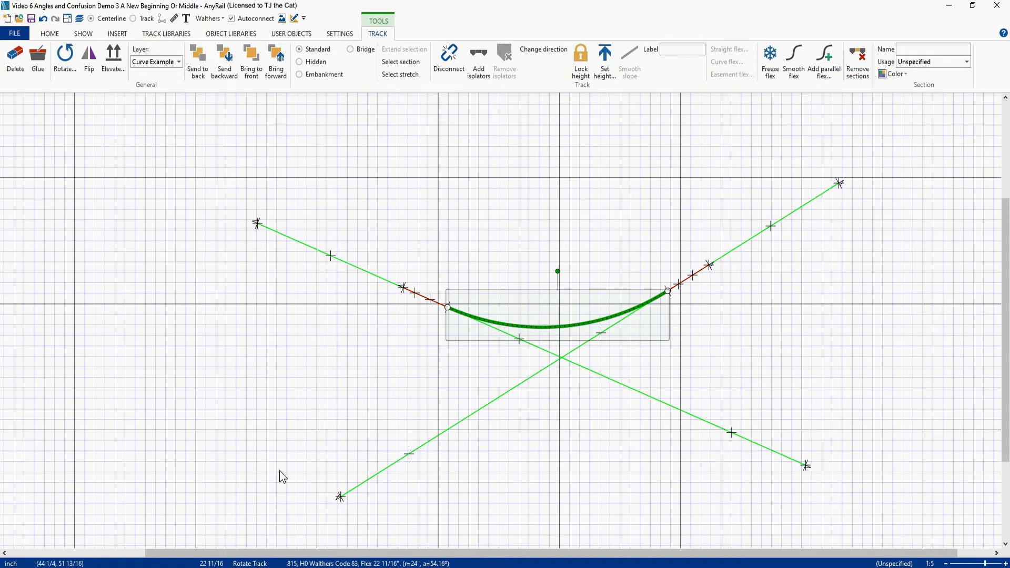
click(135, 19)
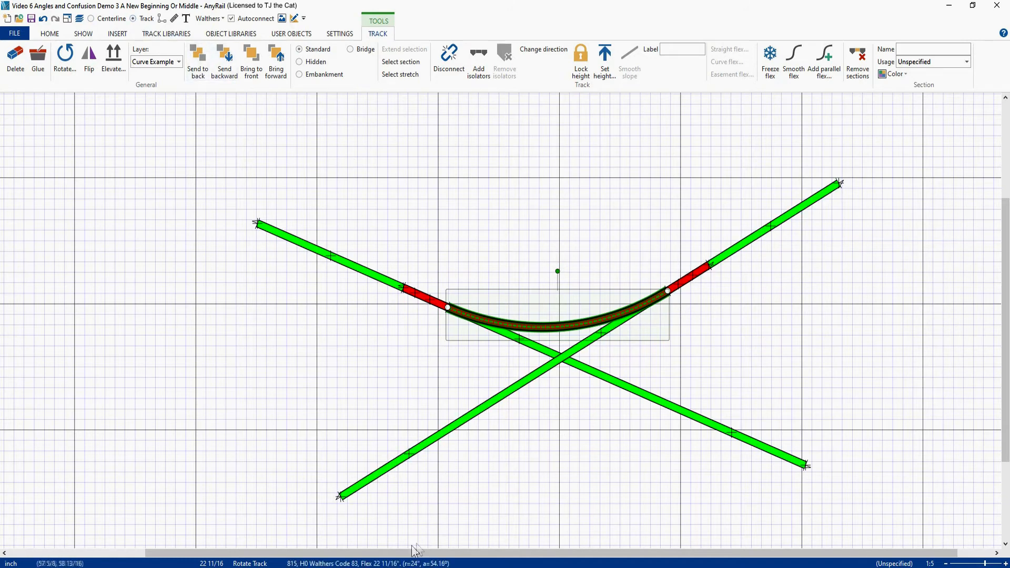
click(326, 444)
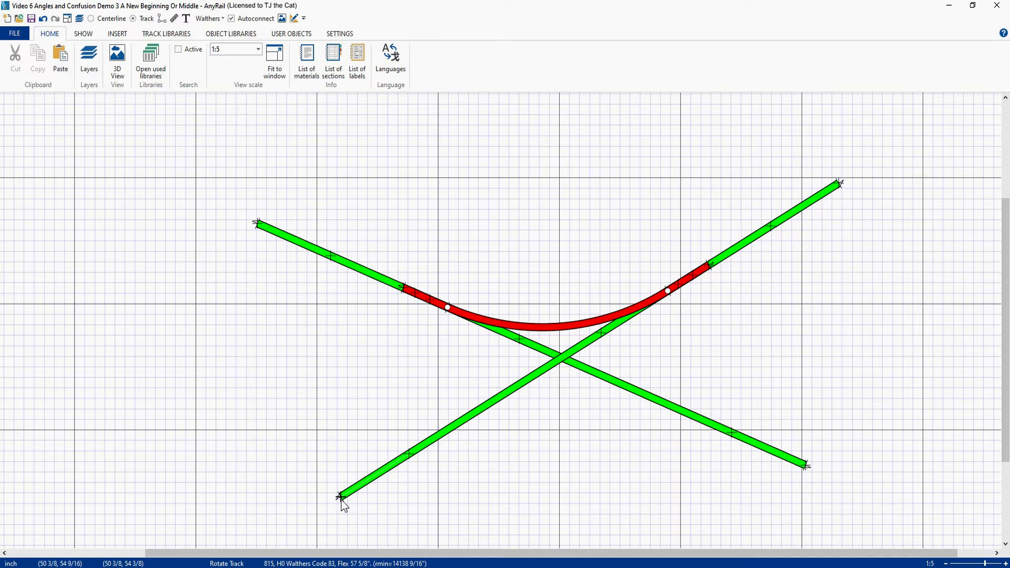
- Shorten both crossed green tracks so they end at the outer ends of the red curve assembly and connect to it
drag(341, 498, 603, 334)
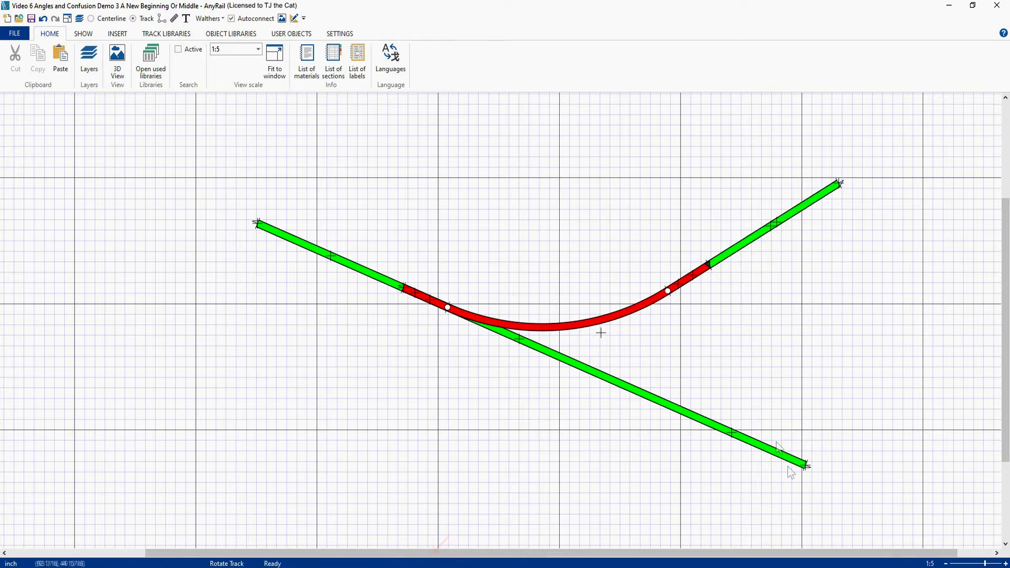
click(807, 467)
drag(806, 468, 404, 290)
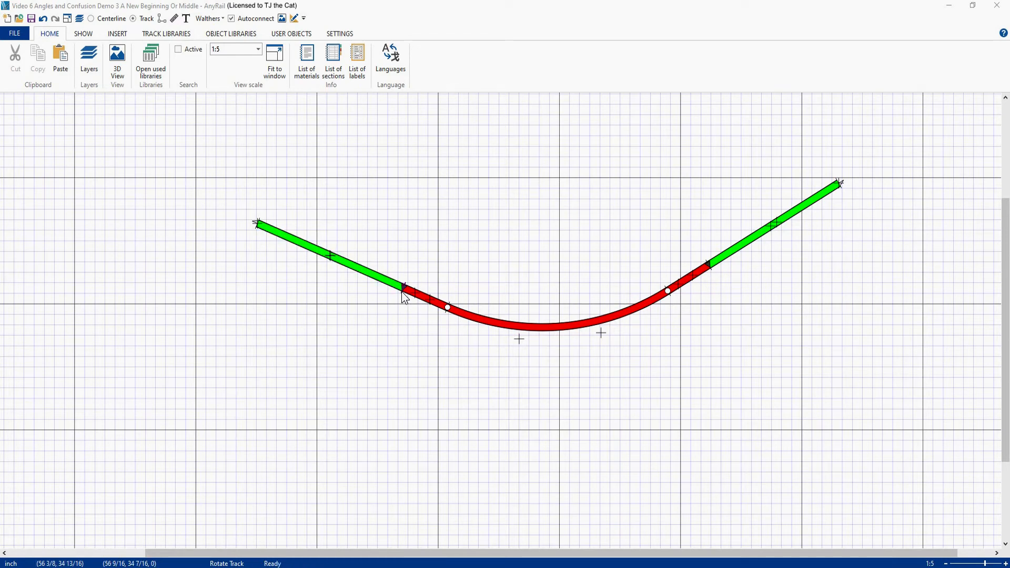
- Remove the colored sections from the curve assembly and from both outer straight tracks
click(563, 332)
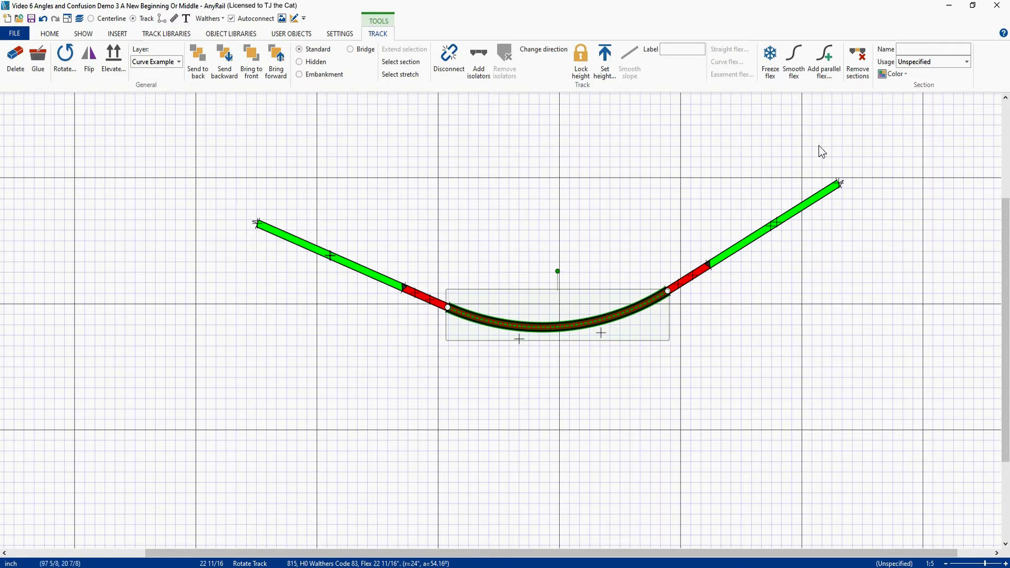
click(858, 60)
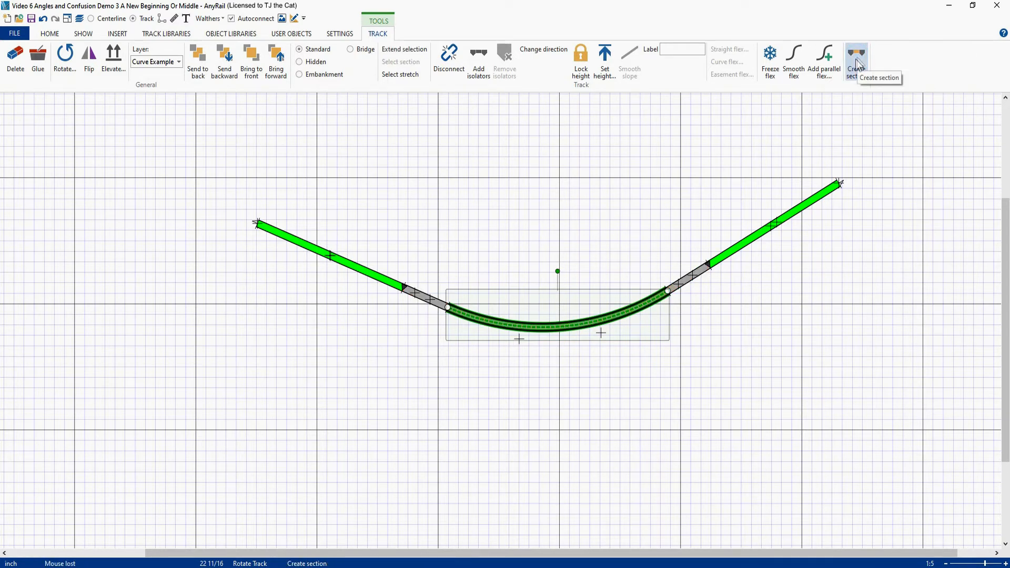
click(584, 205)
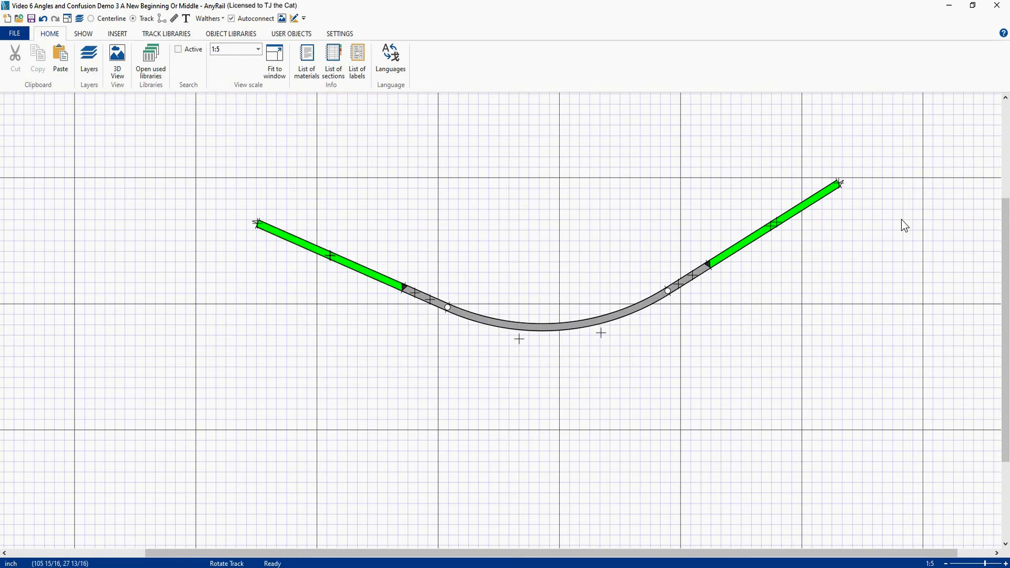
click(370, 280)
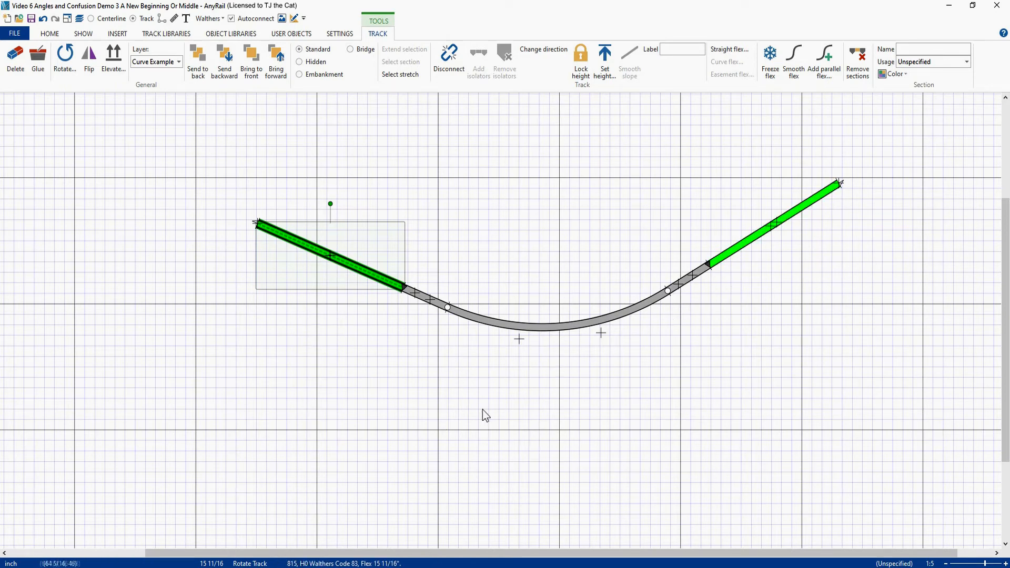
ctrl+click(741, 251)
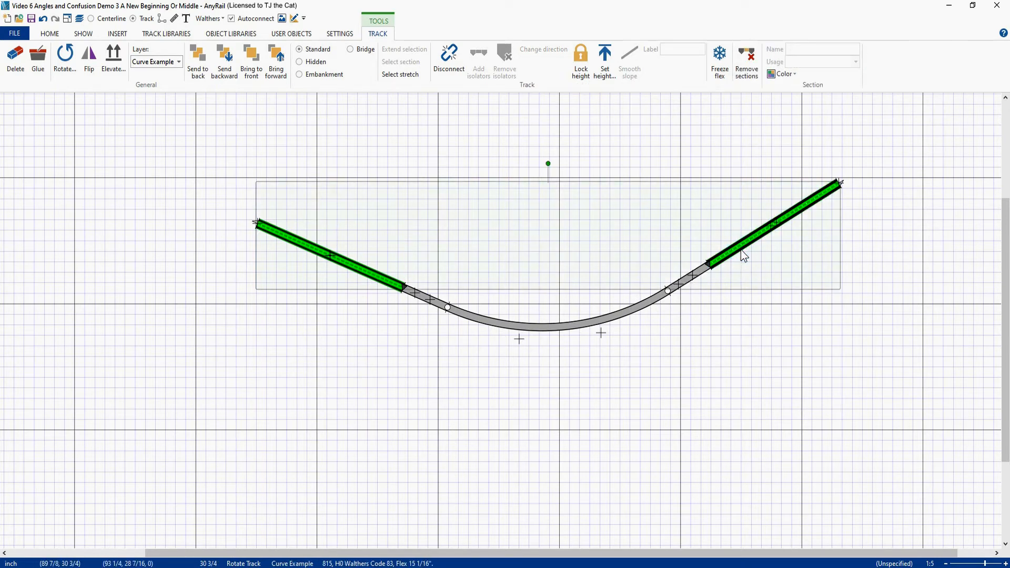
click(749, 72)
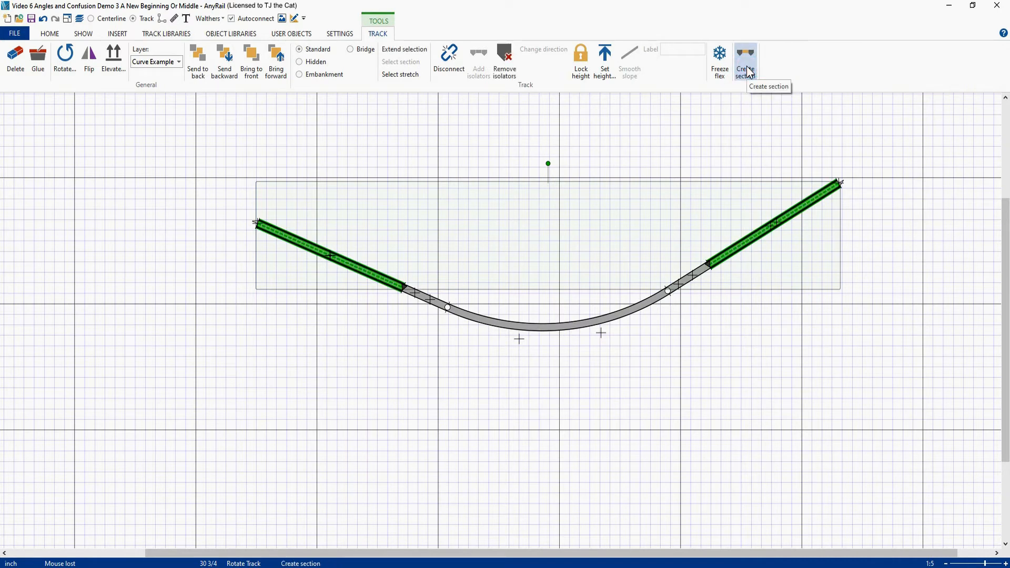
- Remove the isolators at the two joints between the outer straight tracks and the curve assembly
right_click(405, 289)
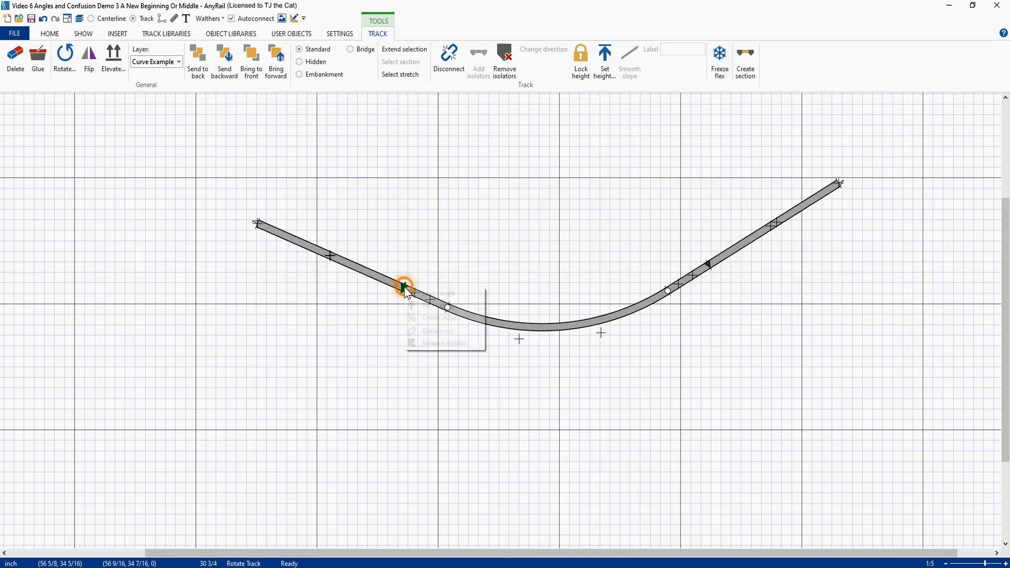
click(422, 343)
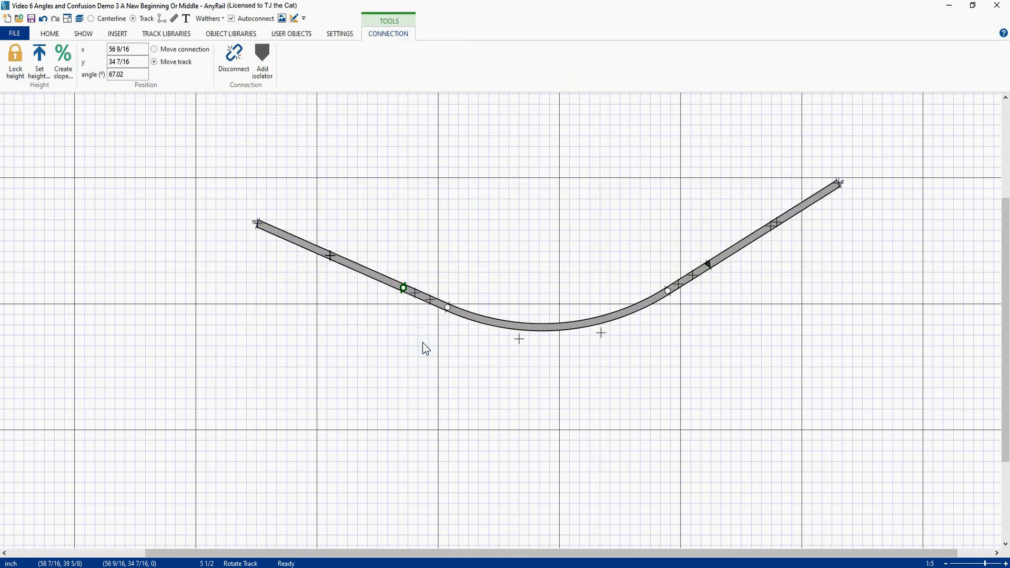
right_click(707, 265)
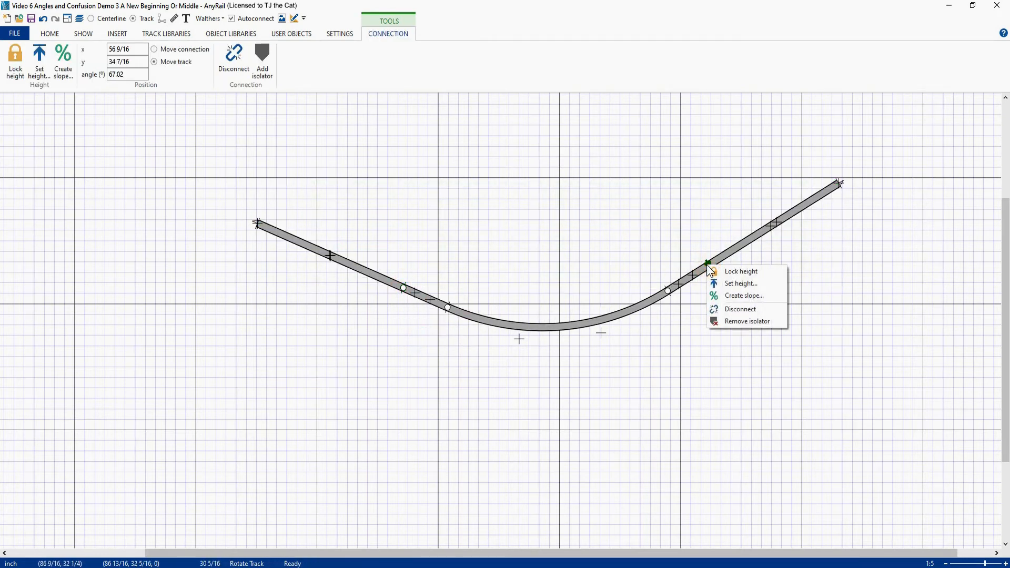
click(730, 321)
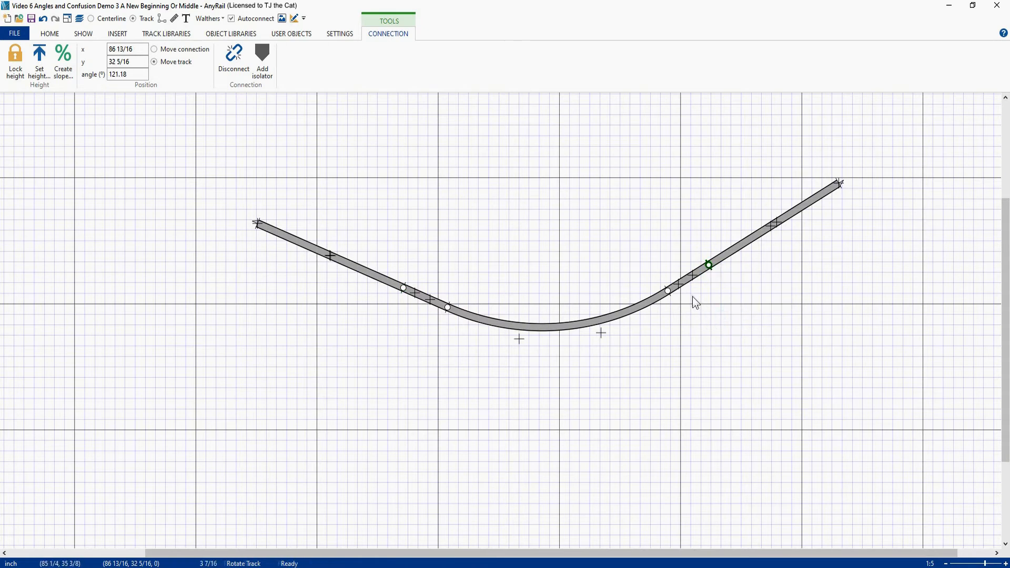
- Delete the short straight pieces on both sides of the curve and extend the outer straight tracks to the curve's ends
click(425, 304)
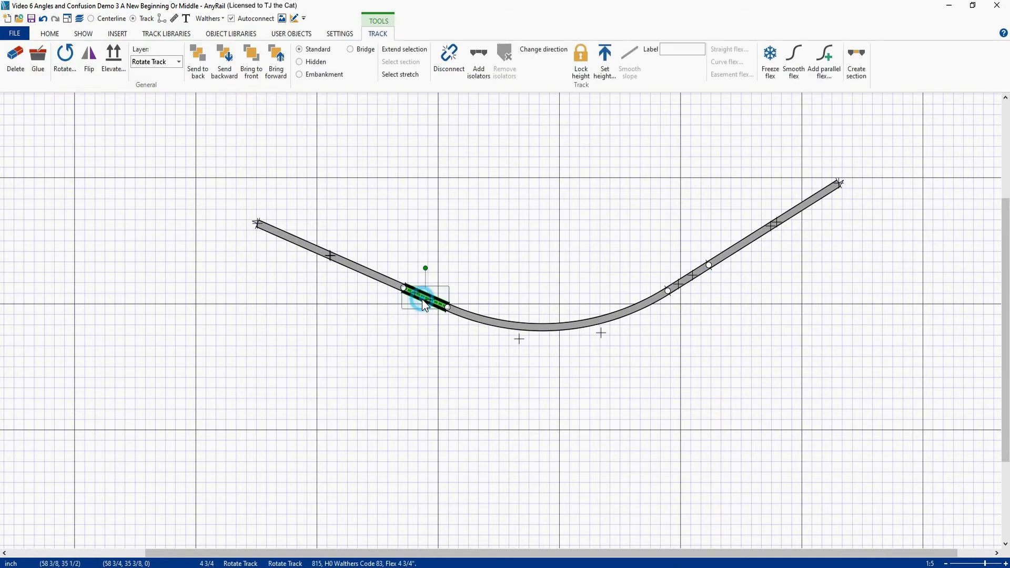
key(Delete)
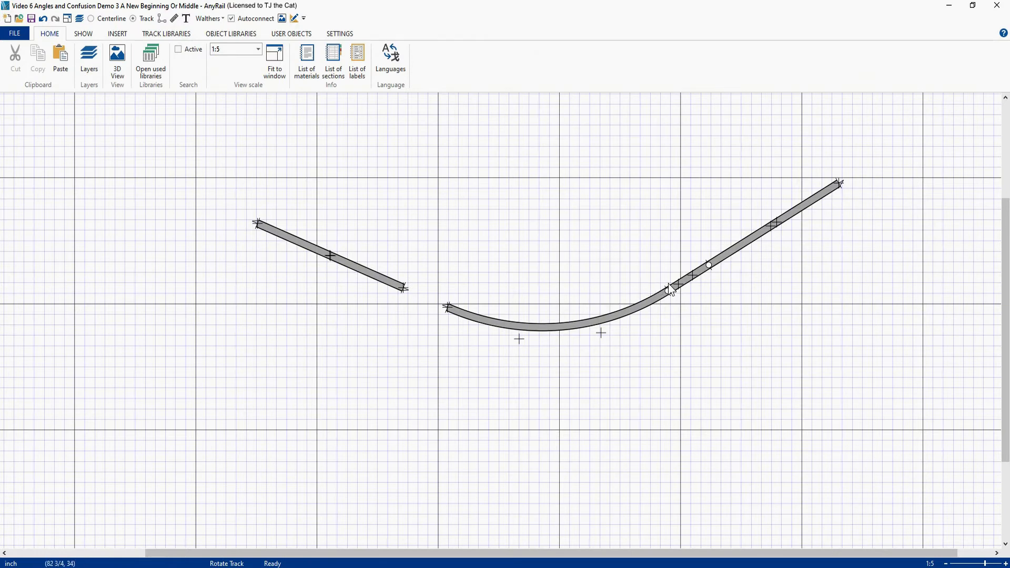
click(688, 281)
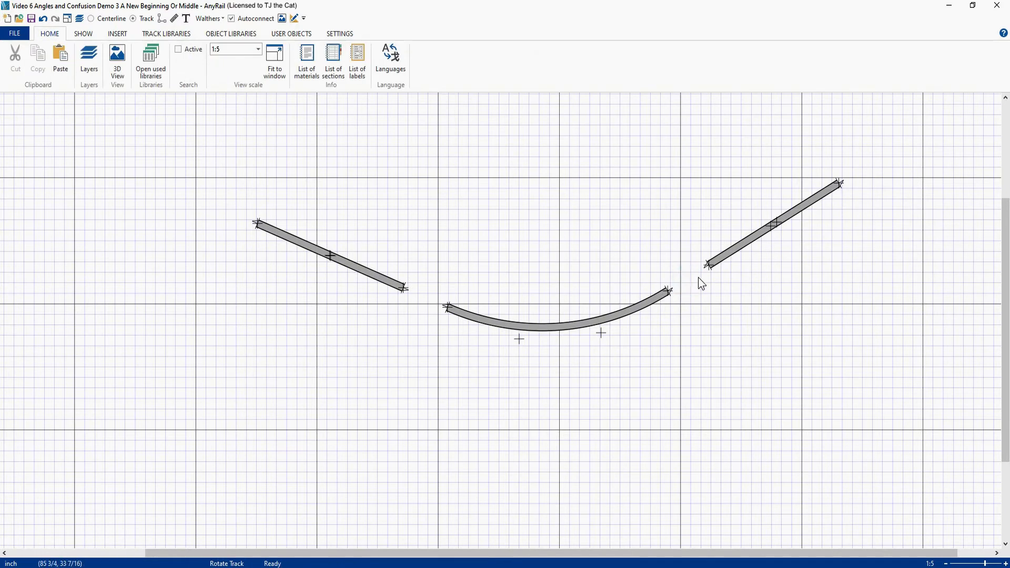
drag(708, 266, 668, 291)
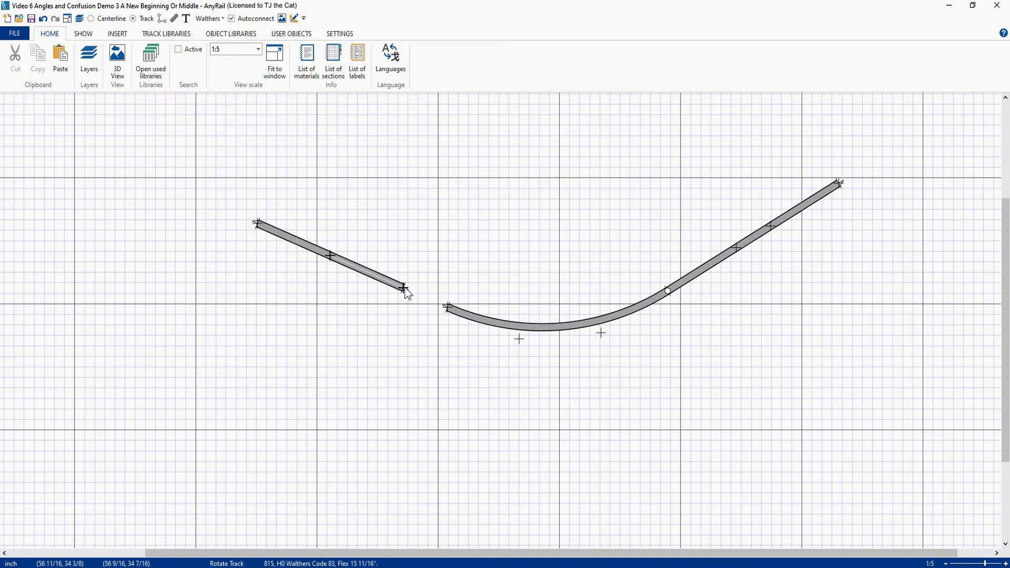
drag(405, 290, 447, 307)
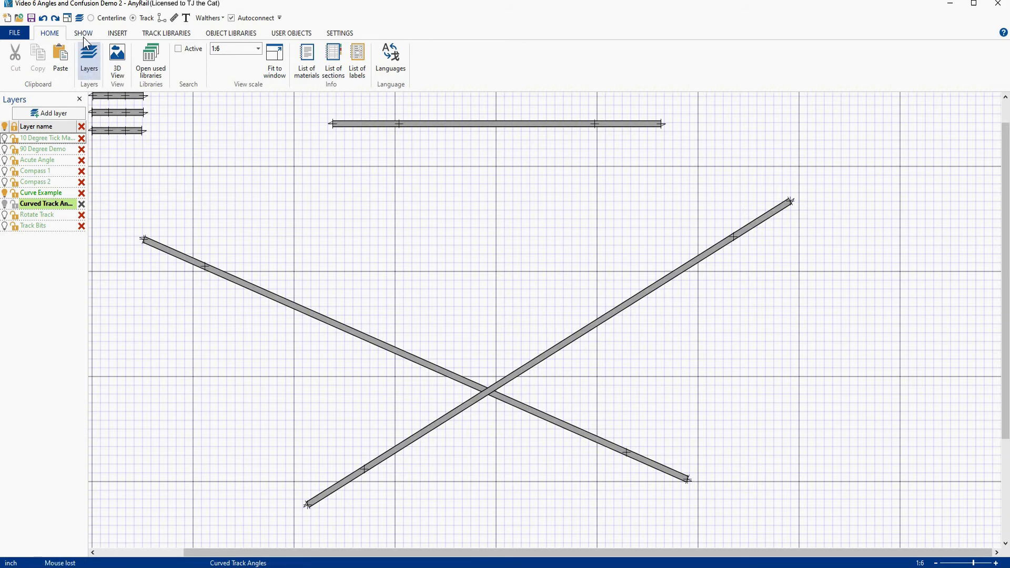
- Lengthen both crossed tracks outward at their left ends in the Demo 2 layout, with the whole plan in view
click(72, 19)
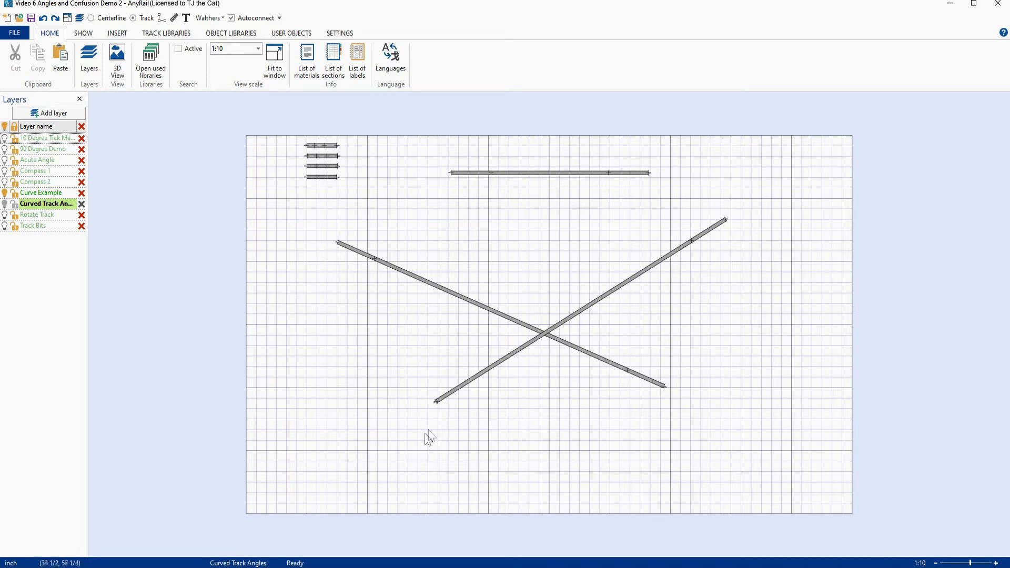
drag(436, 403, 301, 476)
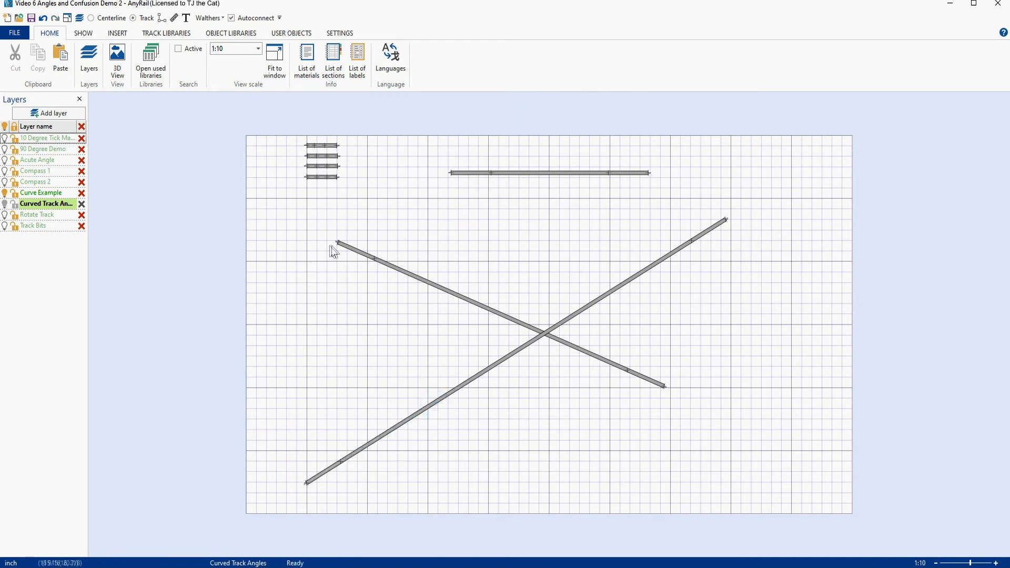
drag(337, 241, 310, 216)
- Select both crossed tracks and move them together toward the right side of the layout
drag(268, 190, 857, 503)
drag(541, 337, 649, 333)
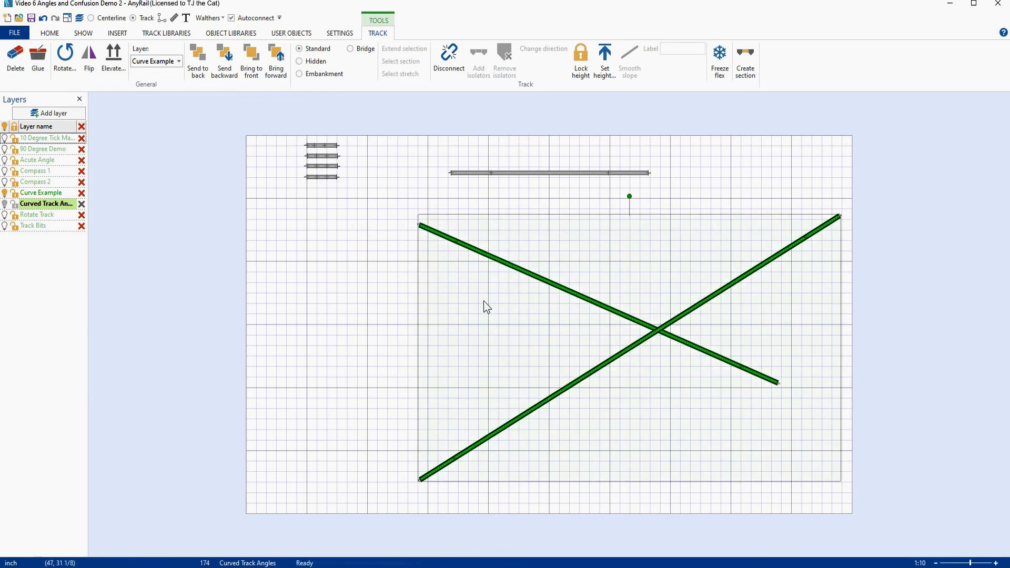
click(399, 324)
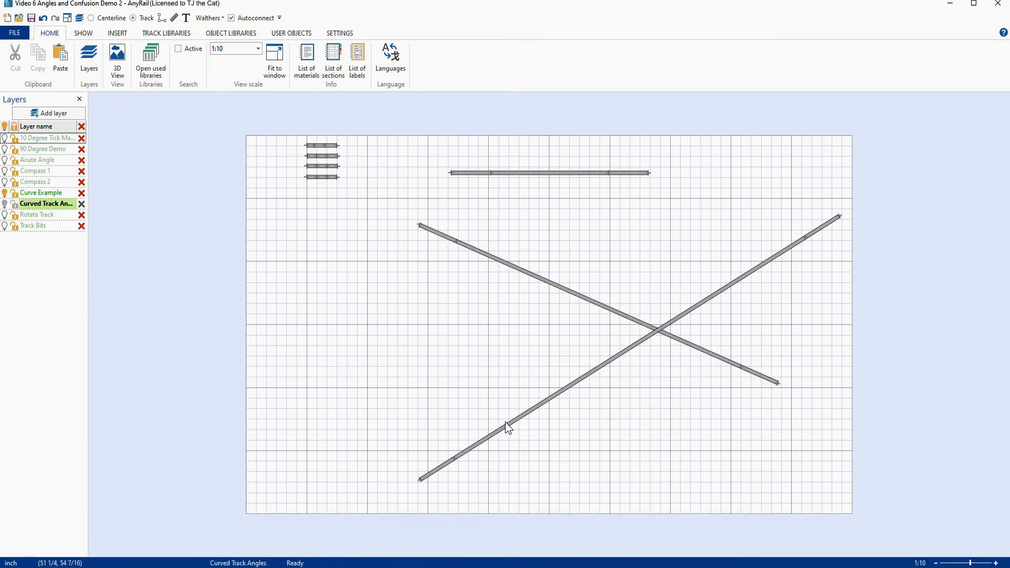
- Cut the rising track near its lower-left end to read the connection angle, and undo the cut
right_click(421, 481)
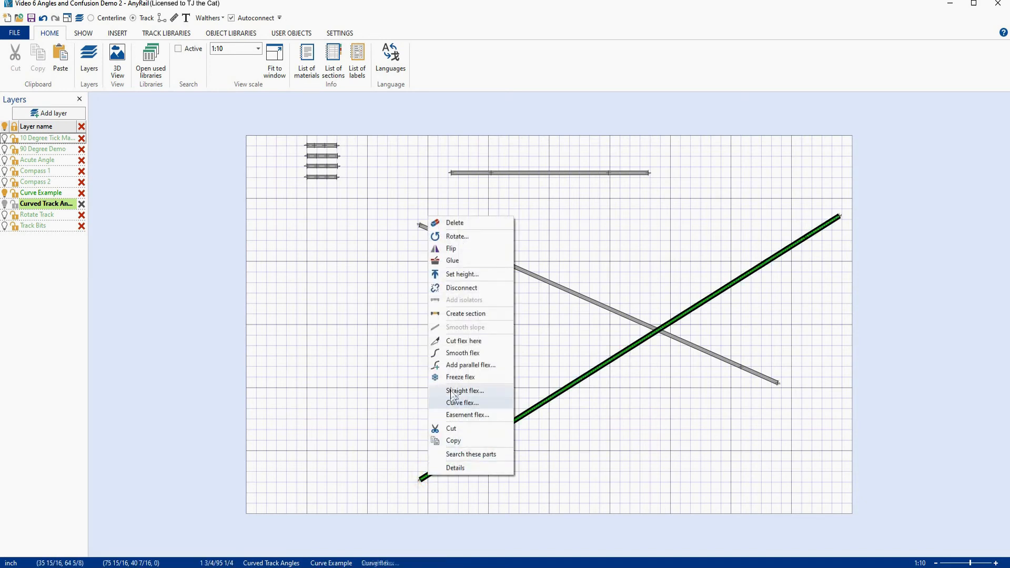
click(463, 341)
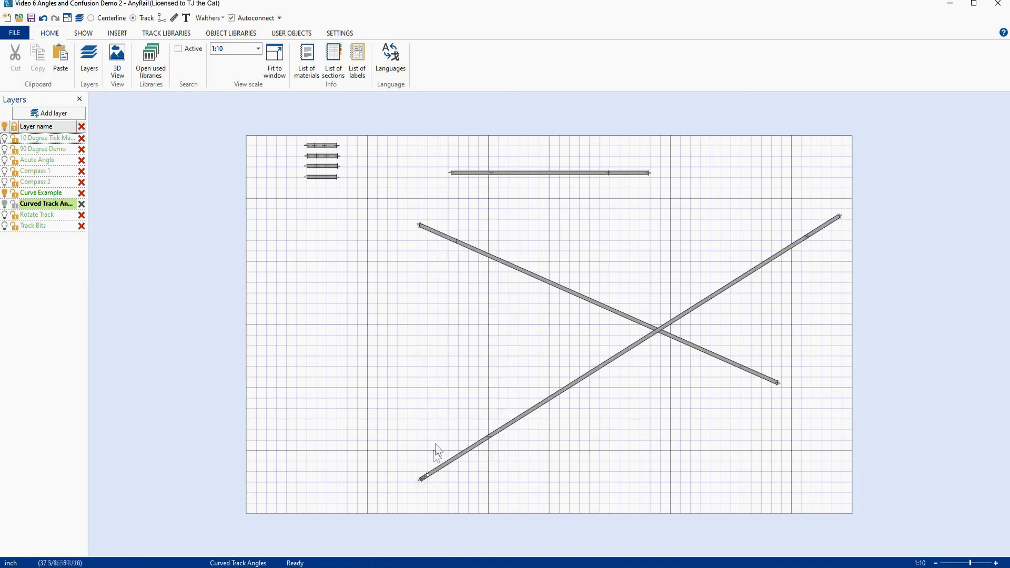
click(427, 476)
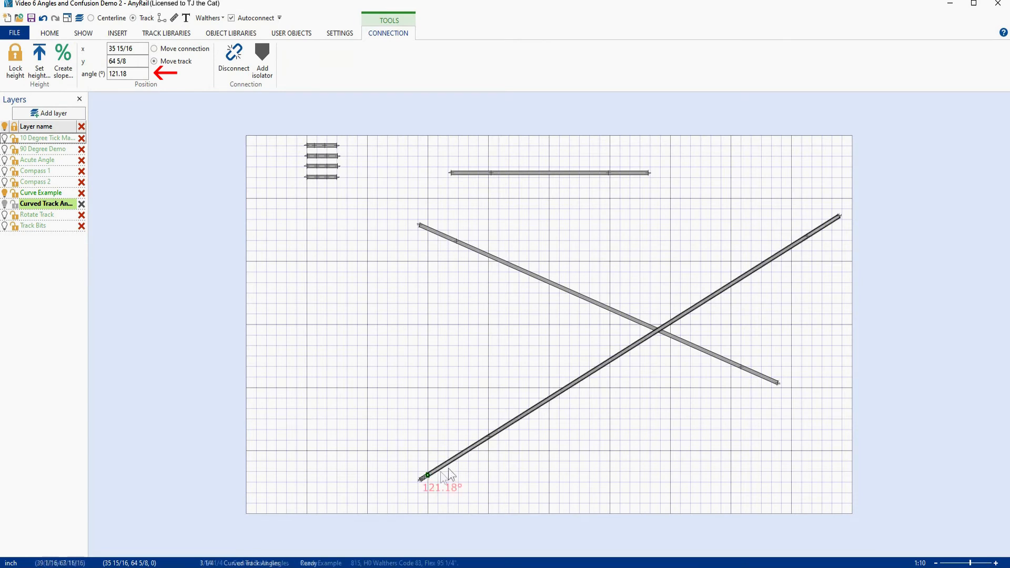
click(453, 442)
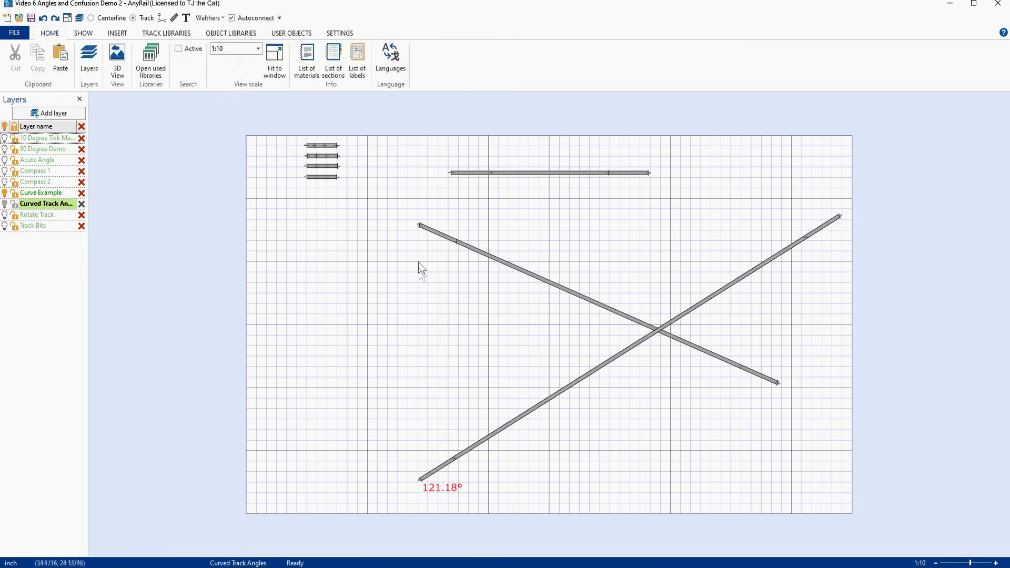
- Cut the descending track near its upper-left end to read the connection angle, and undo the cut
right_click(435, 233)
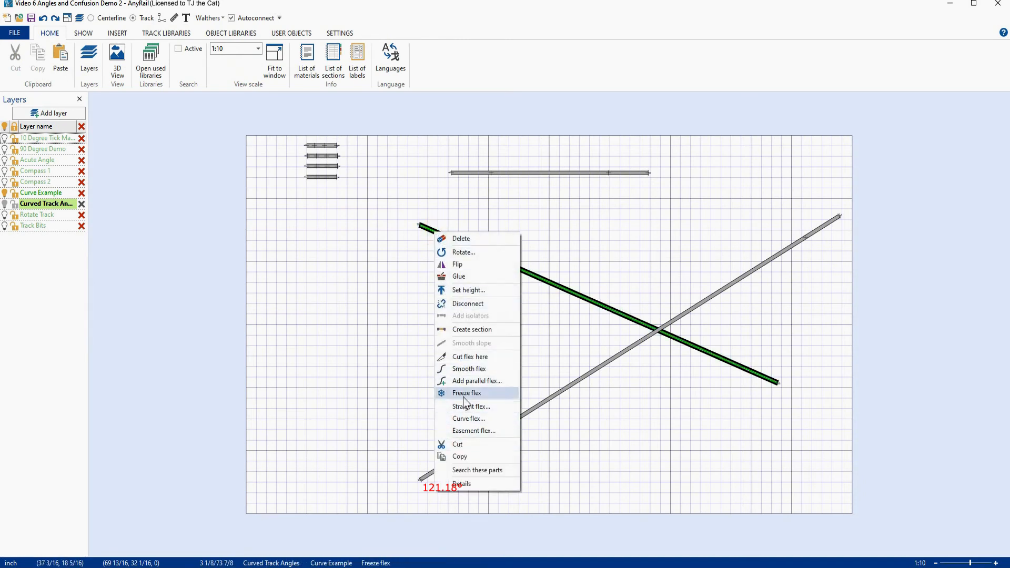
click(466, 356)
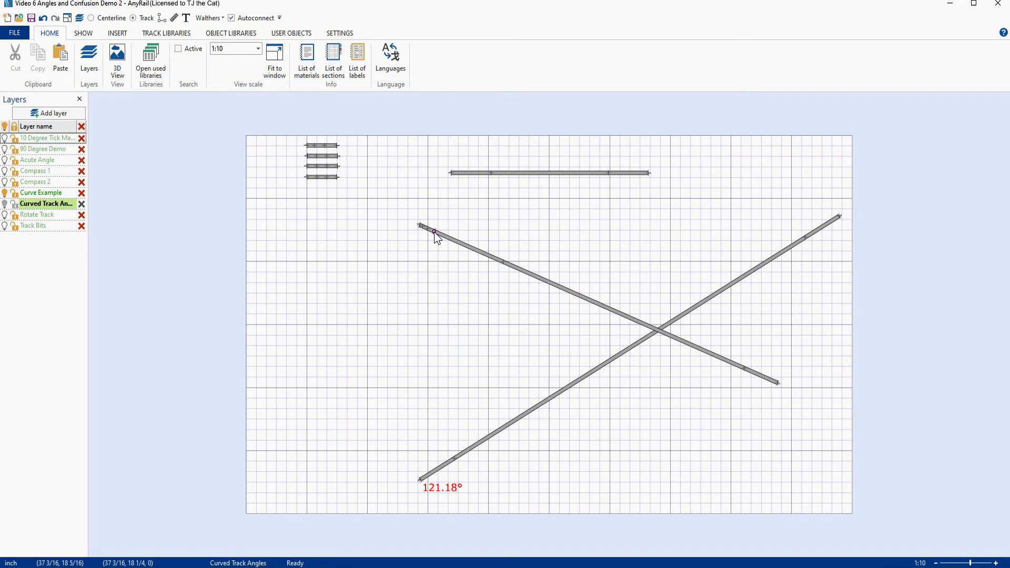
click(434, 231)
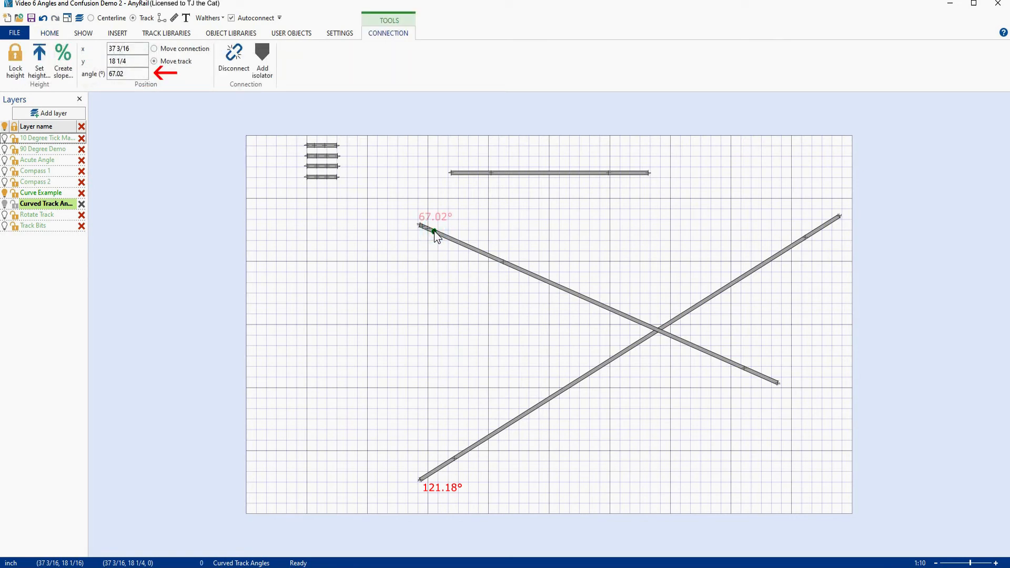
key(Escape)
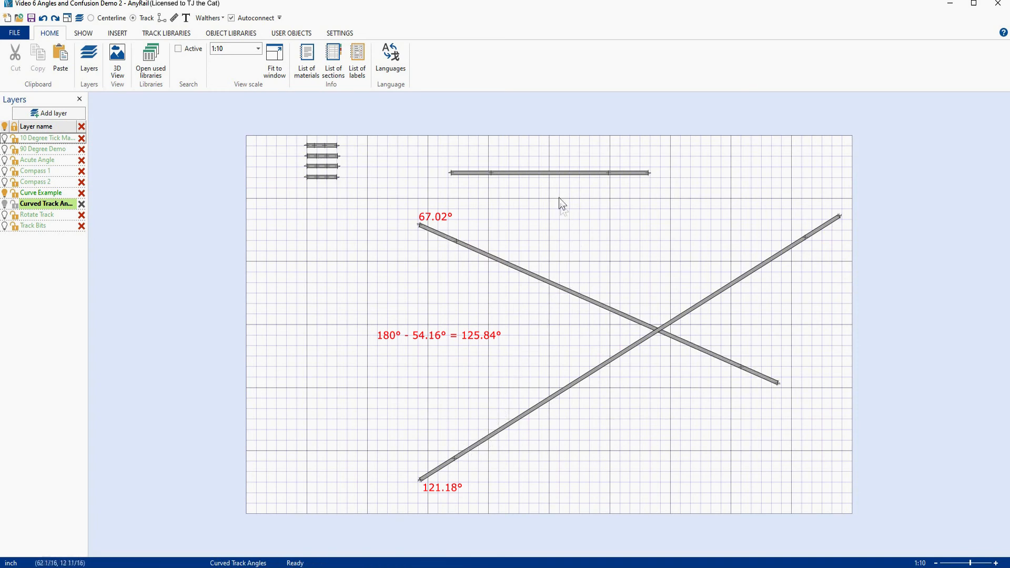
- Move the loose flex track beside the crossed tracks' open side and curve it to 62.92° with a 24-inch radius
drag(552, 174, 437, 327)
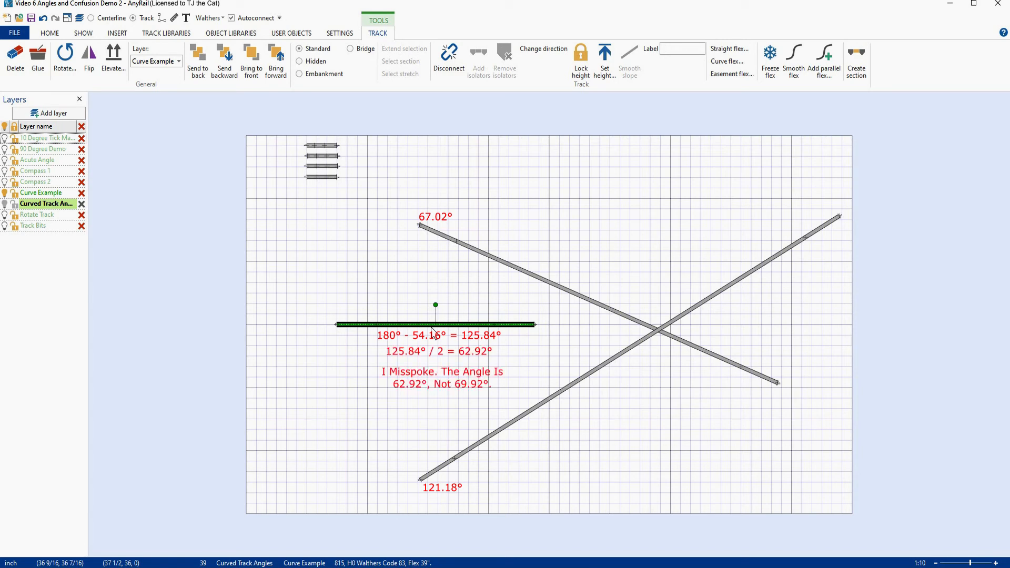
right_click(432, 329)
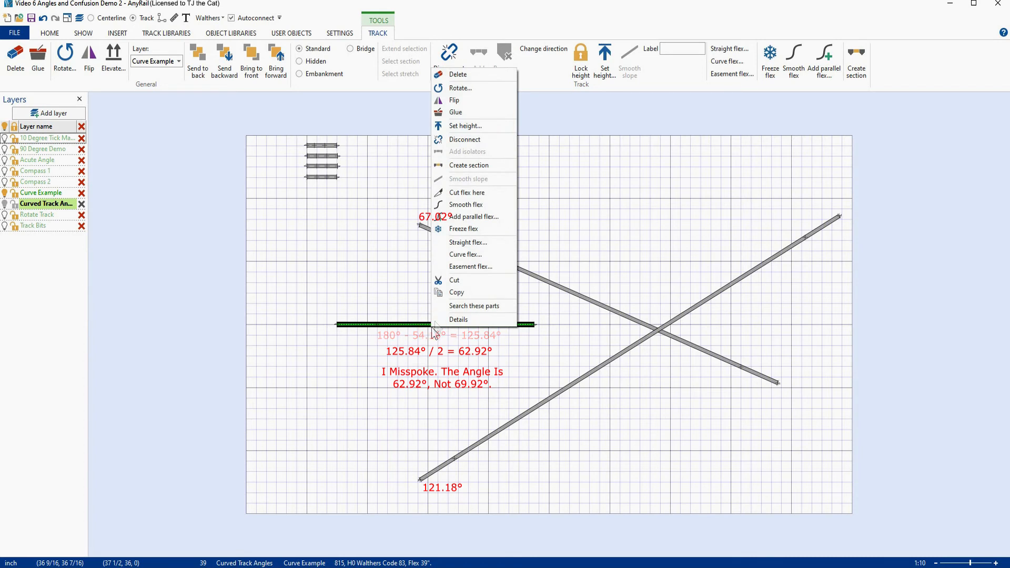
click(465, 255)
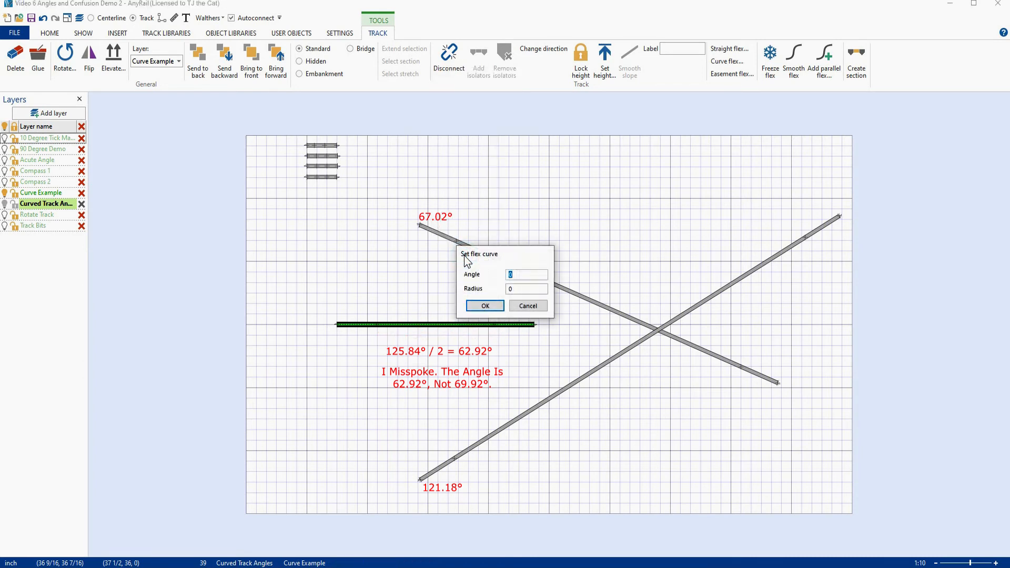
text(62.92)
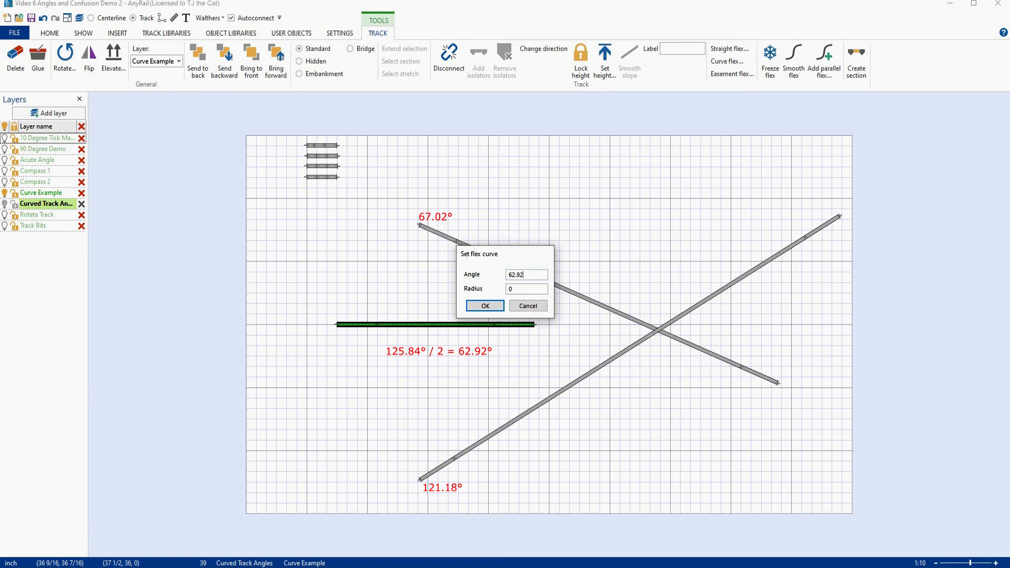
key(Tab)
text(24)
key(Return)
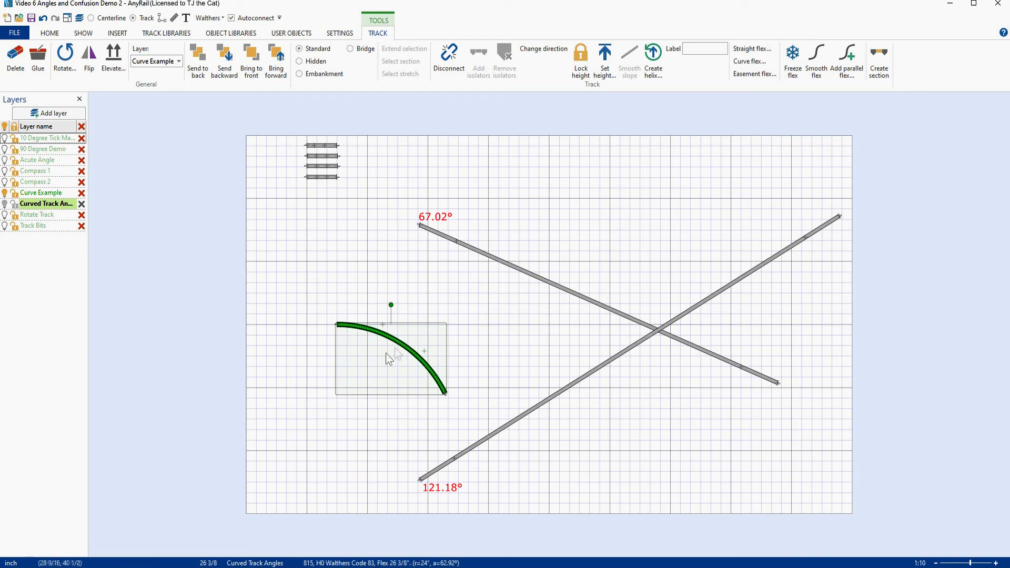
- Duplicate the curved flex track, join the copy to its lower end, and move the pair closer to the crossed tracks
drag(377, 373, 444, 396)
click(442, 394)
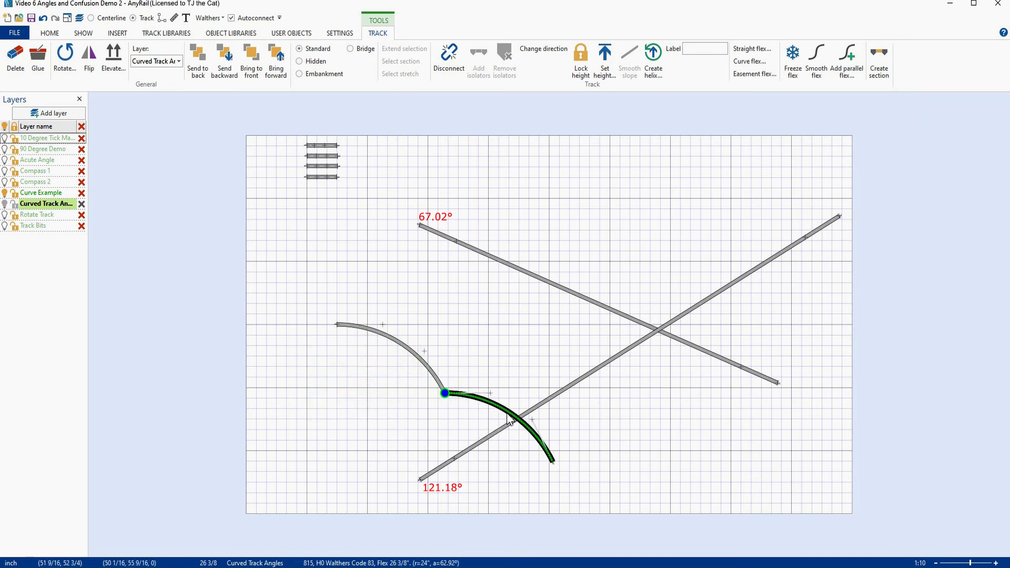
drag(405, 350, 465, 286)
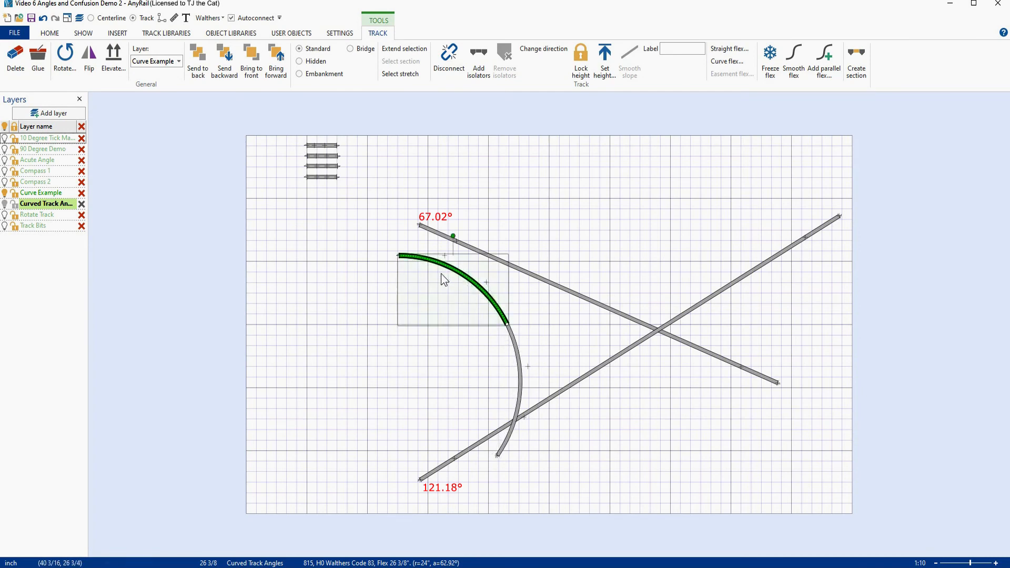
- Set the joined curve's upper endpoint angle to 67.02° and move the curve across the descending track's upper-left end
scroll(399, 253, up, 2)
scroll(396, 251, up, 1)
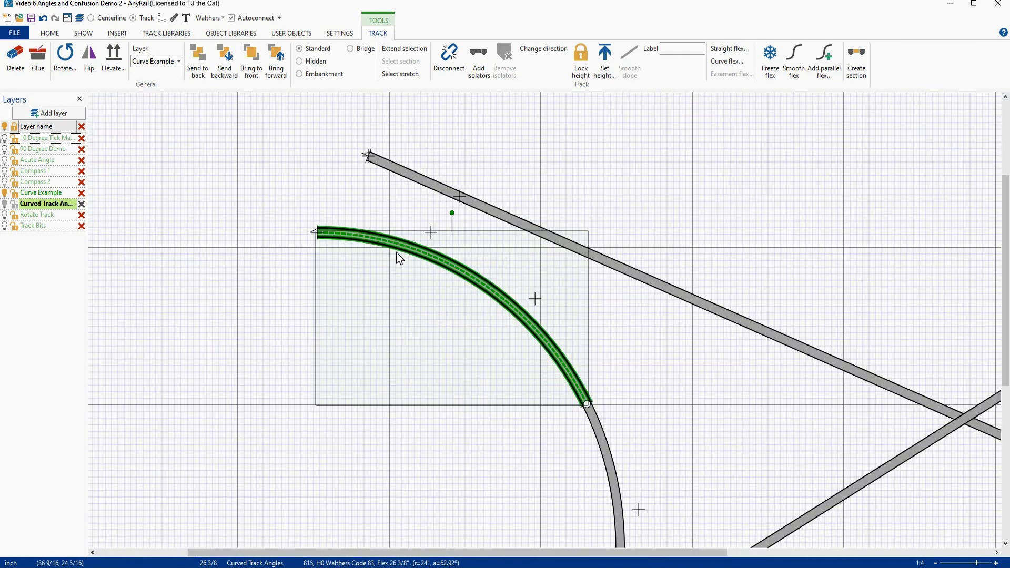
click(312, 231)
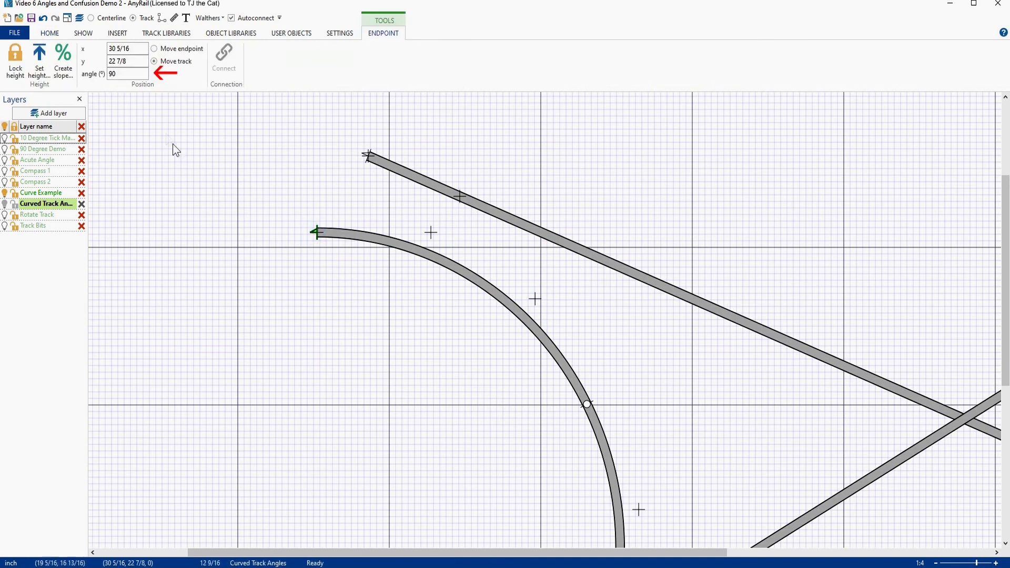
double_click(121, 74)
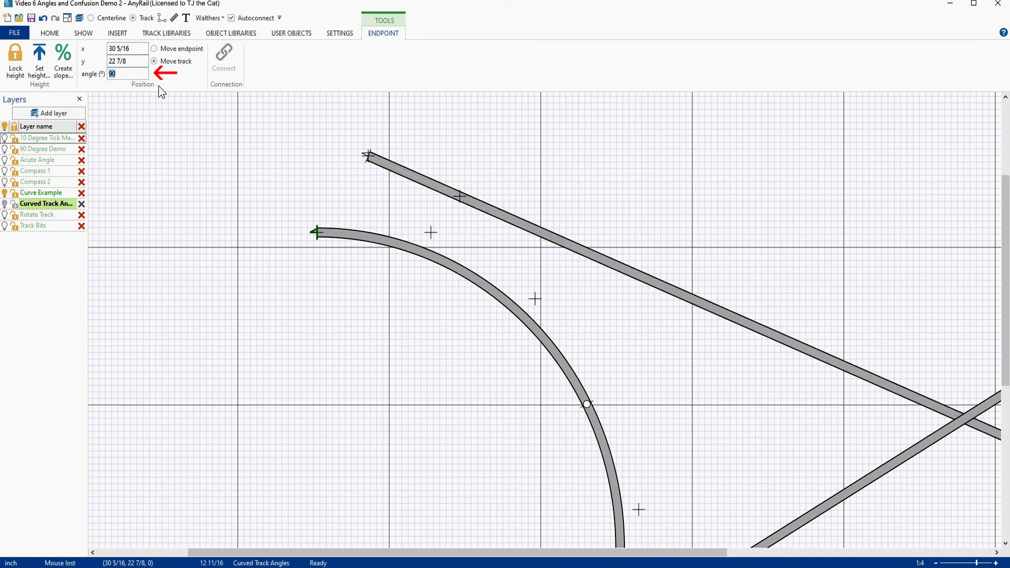
text(67.02)
key(Return)
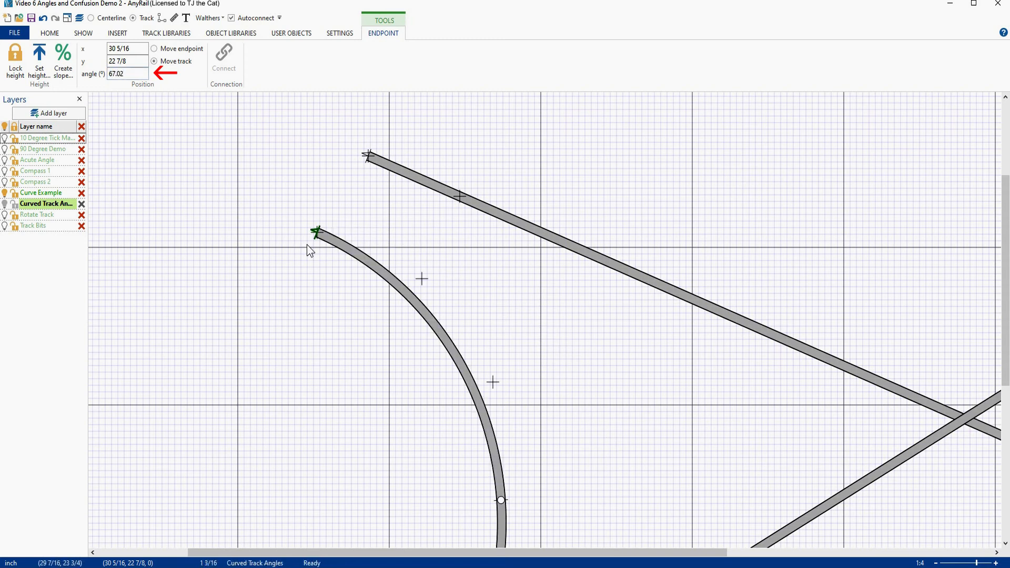
scroll(335, 247, down, 2)
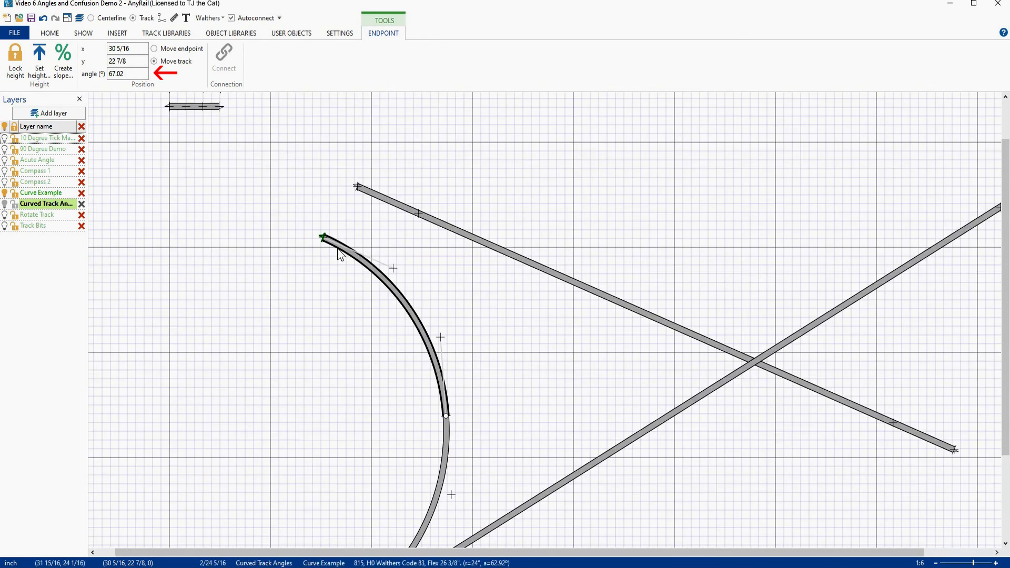
drag(374, 252, 415, 205)
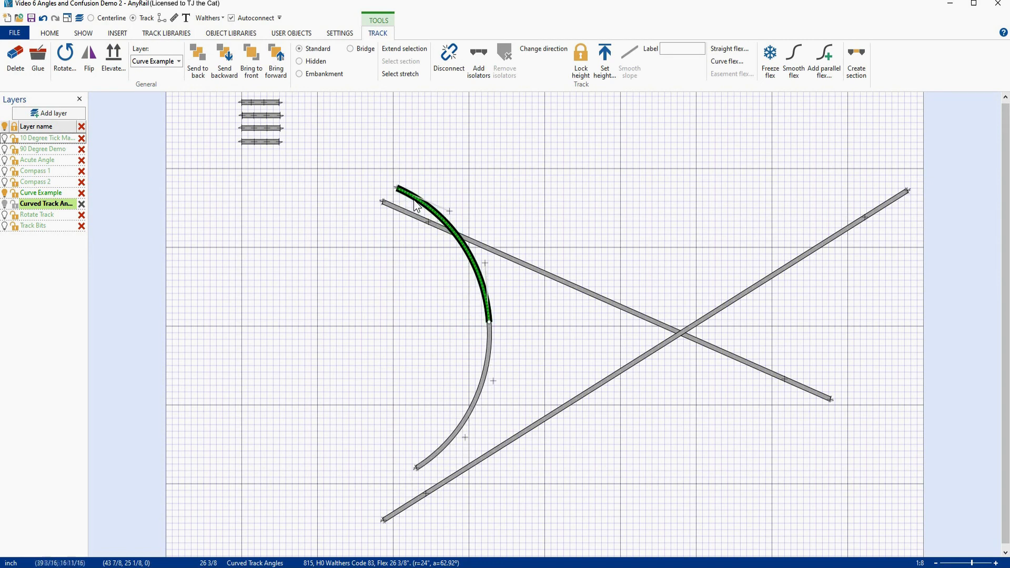
- Check the connection angle at the joined curve's lower endpoint against the rising track's angle
scroll(424, 483, up, 3)
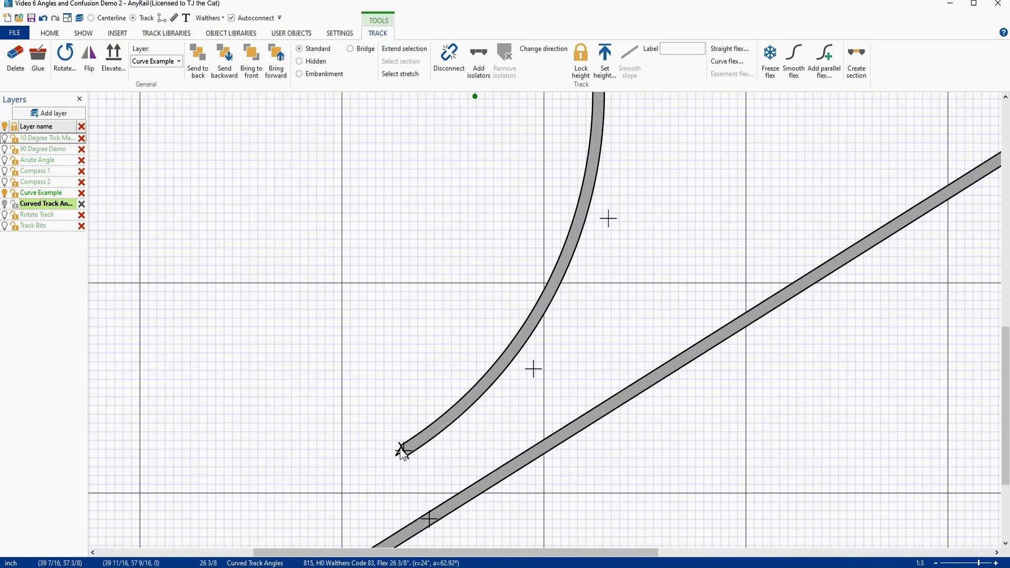
click(401, 452)
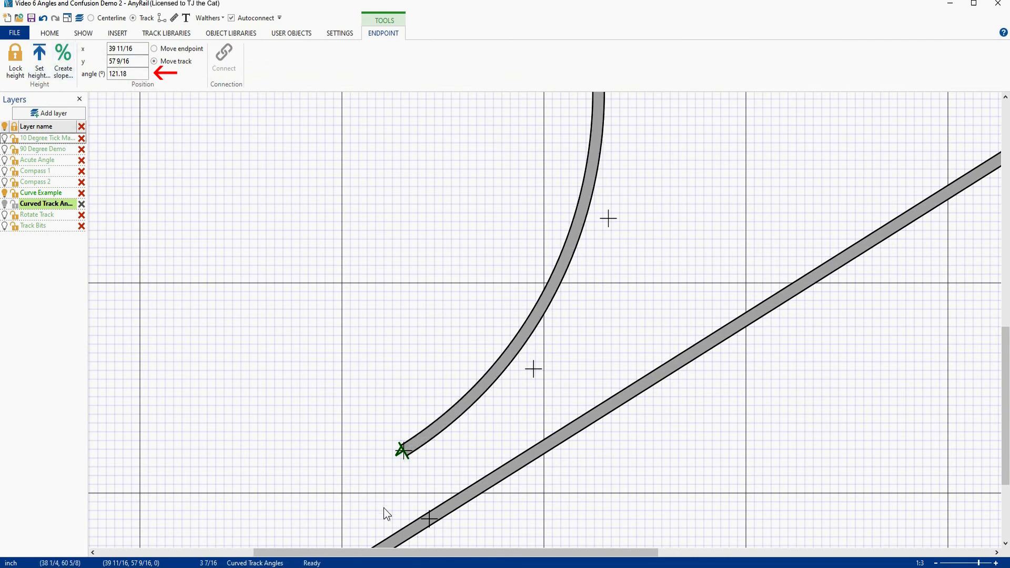
scroll(498, 298, down, 2)
scroll(498, 297, down, 3)
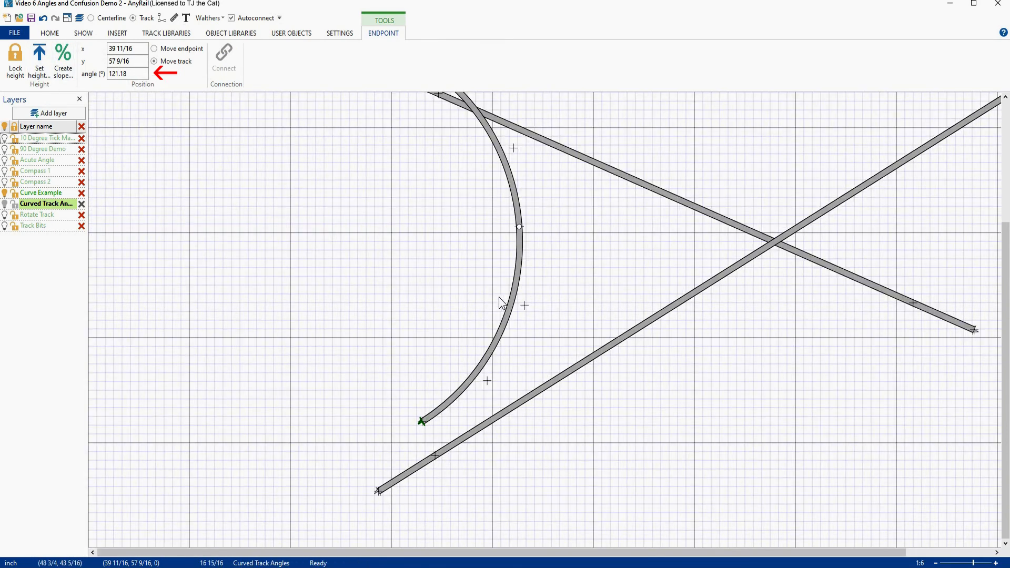
scroll(498, 296, up, 1)
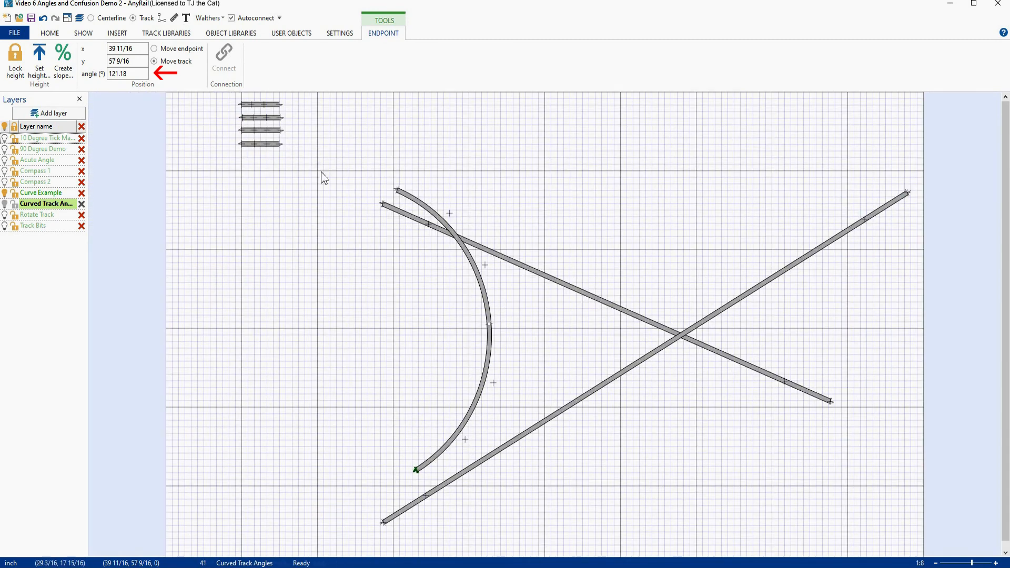
- Attach one of the spare short straight tracks to each end of the joined curve
drag(266, 149, 368, 181)
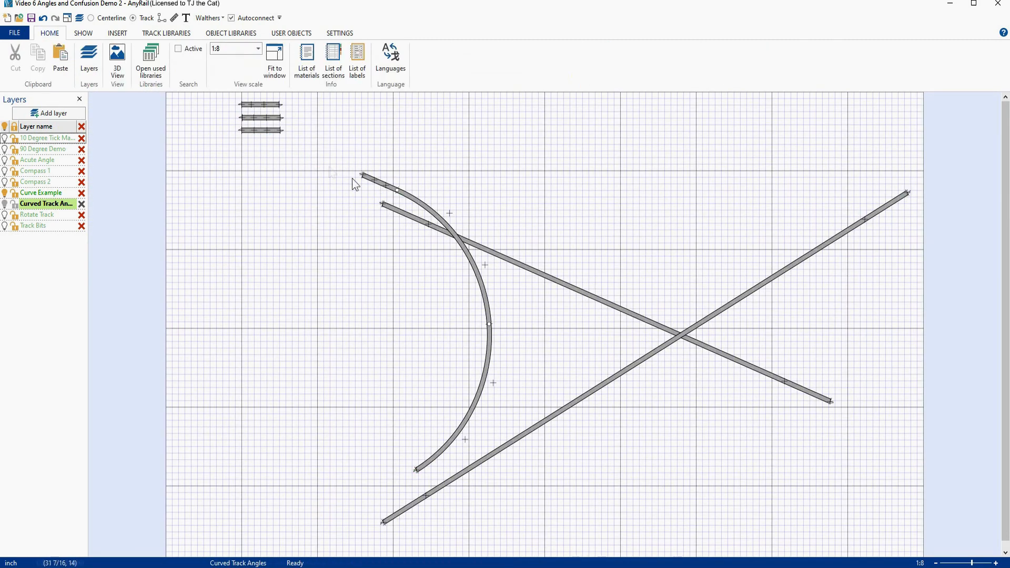
click(260, 132)
drag(261, 133, 395, 472)
drag(394, 472, 395, 476)
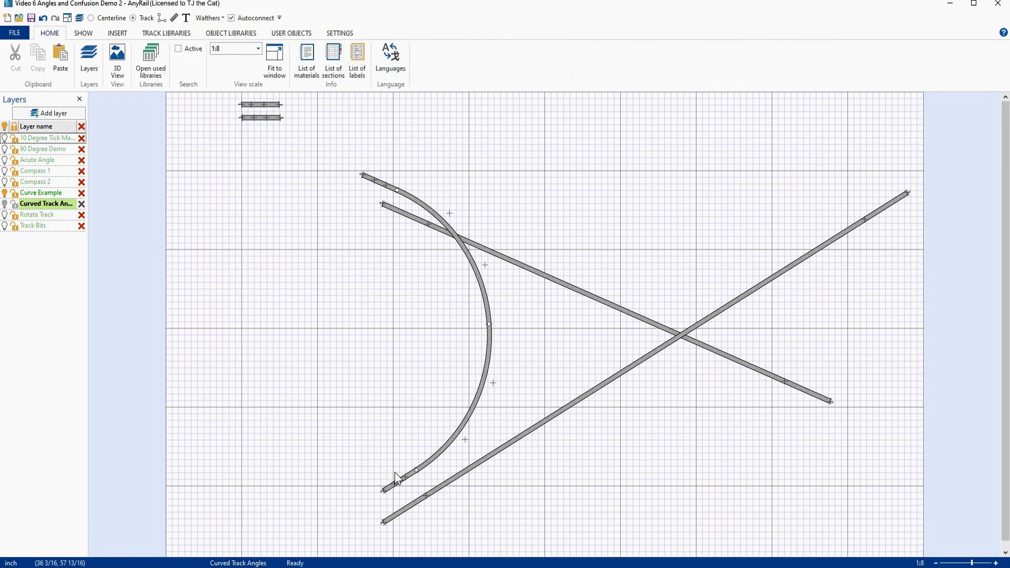
- Using centerline display, align the curve's straight ends with both crossed tracks, lengthening the rising track at its lower-left end to meet them
click(112, 19)
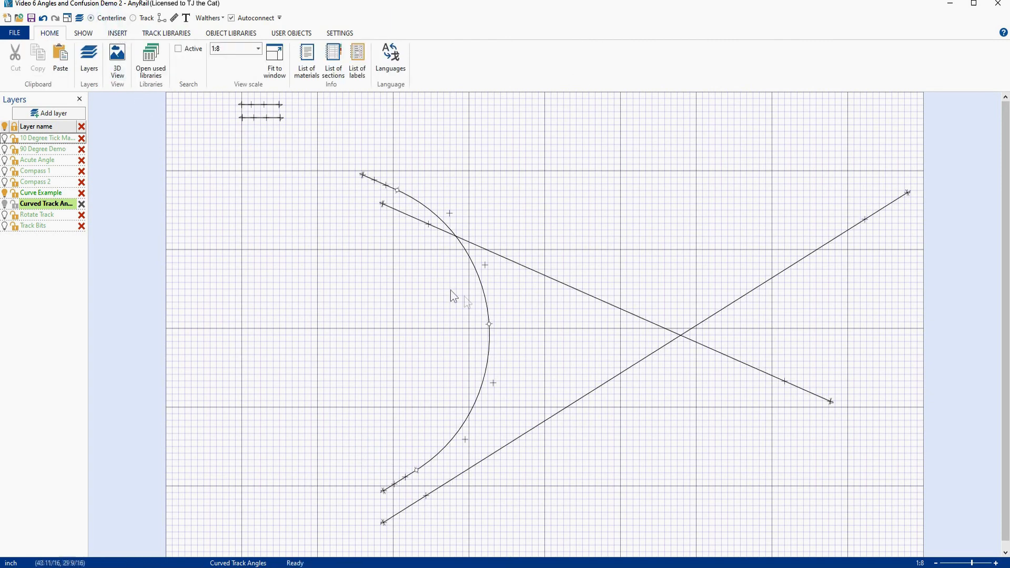
mouse_move(482, 290)
mouse_down()
mouse_move(510, 321)
mouse_move(481, 316)
mouse_move(495, 312)
mouse_move(471, 252)
mouse_up()
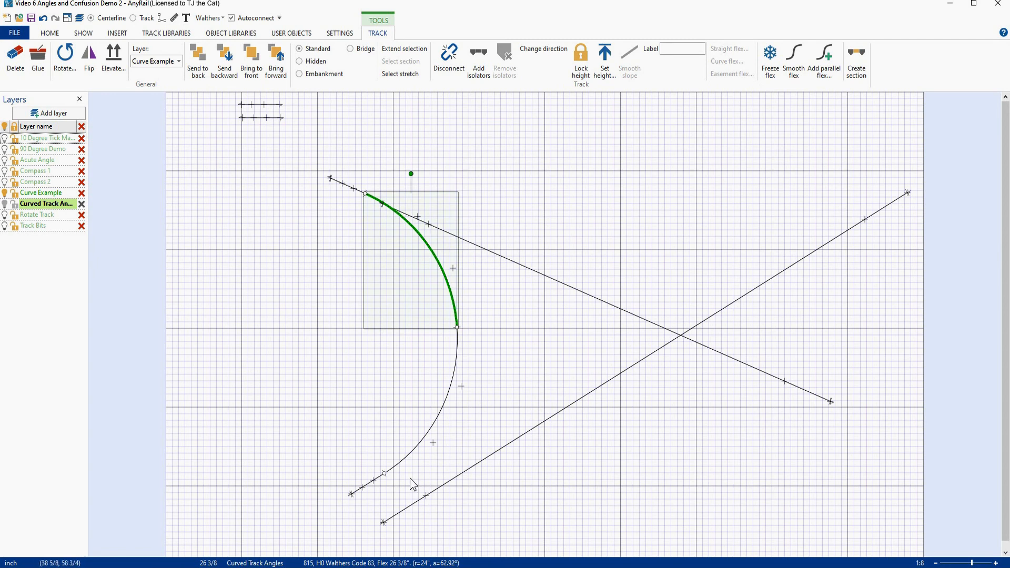
drag(383, 523, 343, 543)
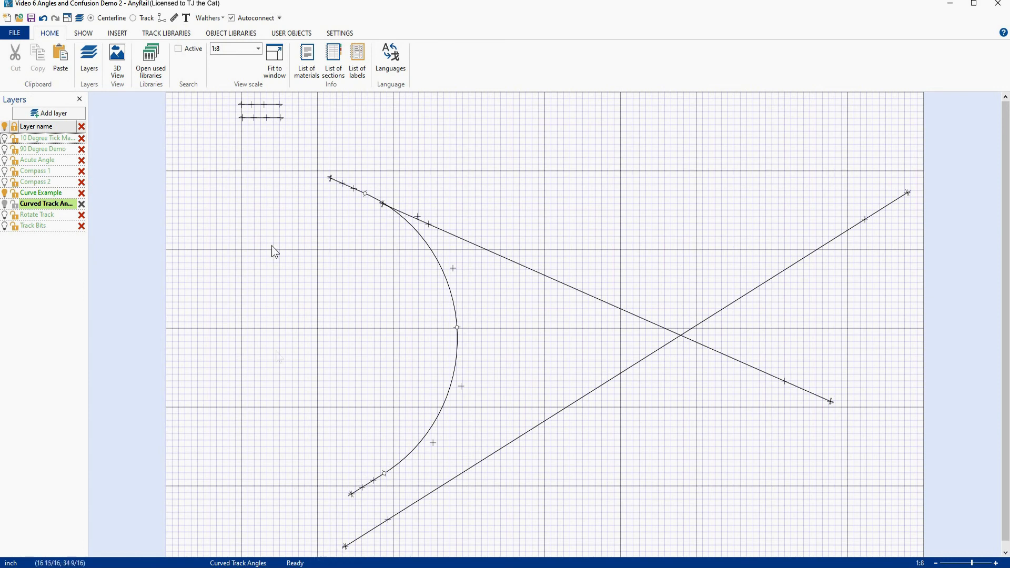
drag(451, 295, 494, 318)
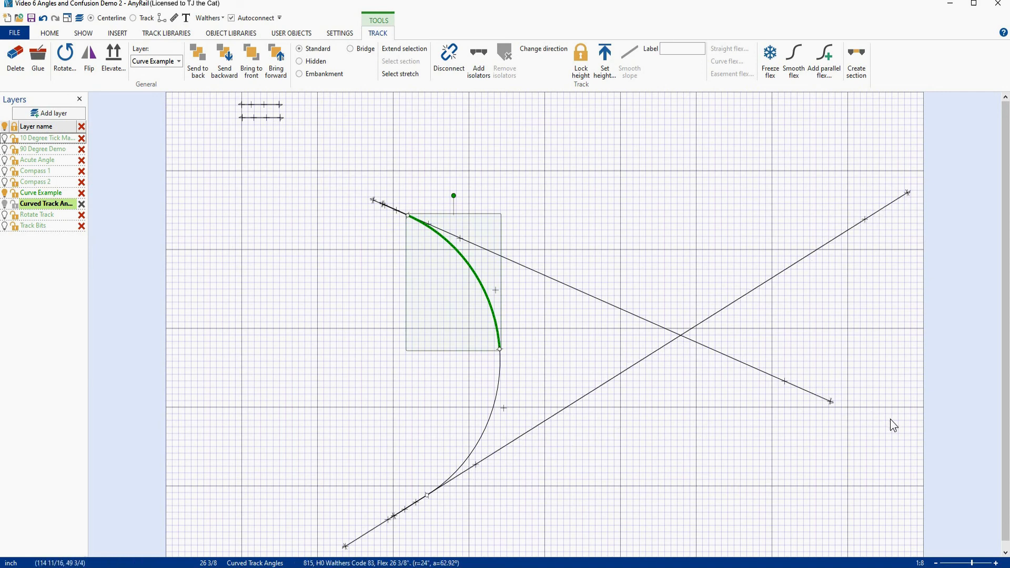
click(145, 20)
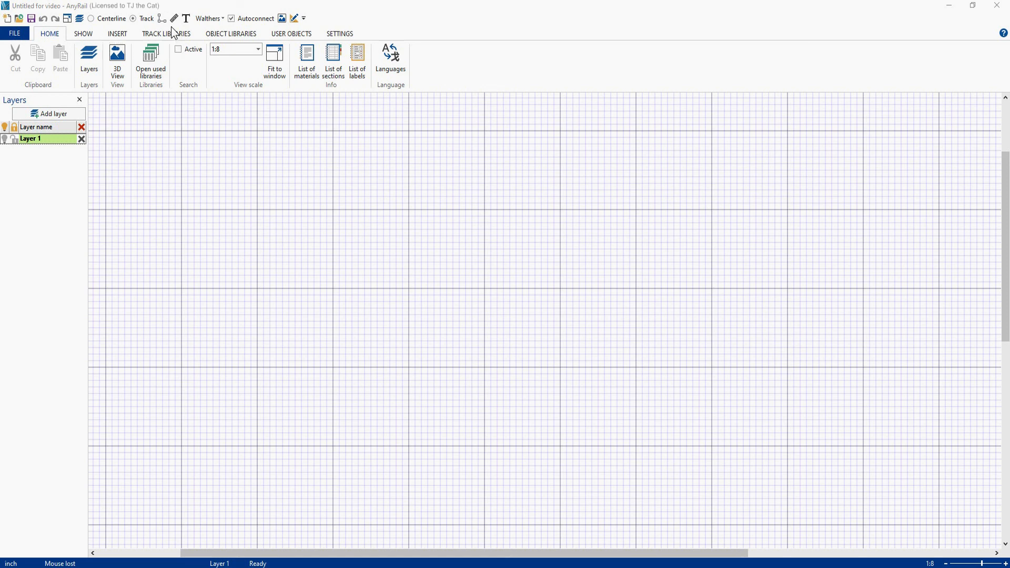
- Open the H0 Walthers Code 83 library and place an 815 flex track horizontally in the lower part of the untitled plan
click(224, 19)
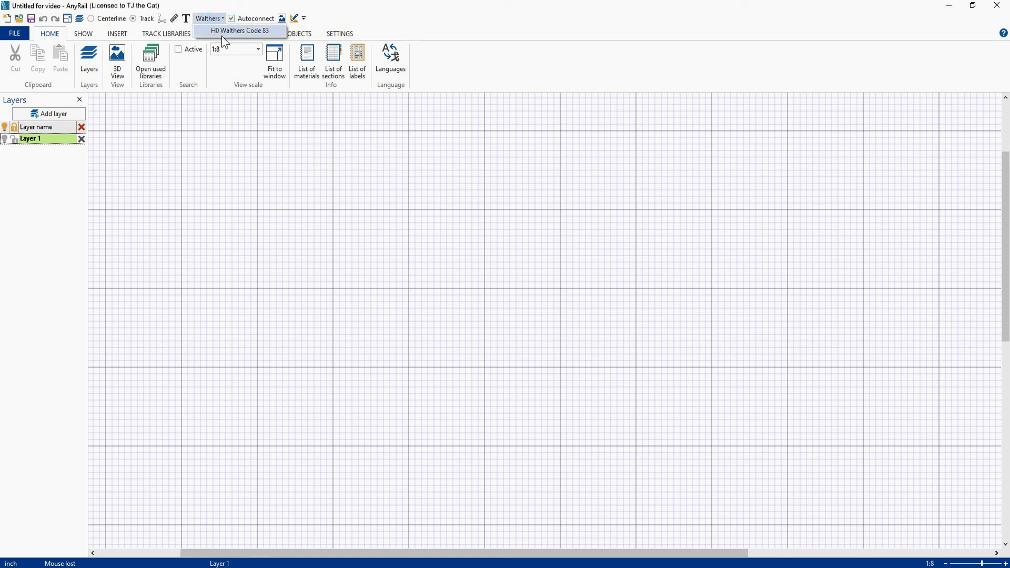
click(223, 32)
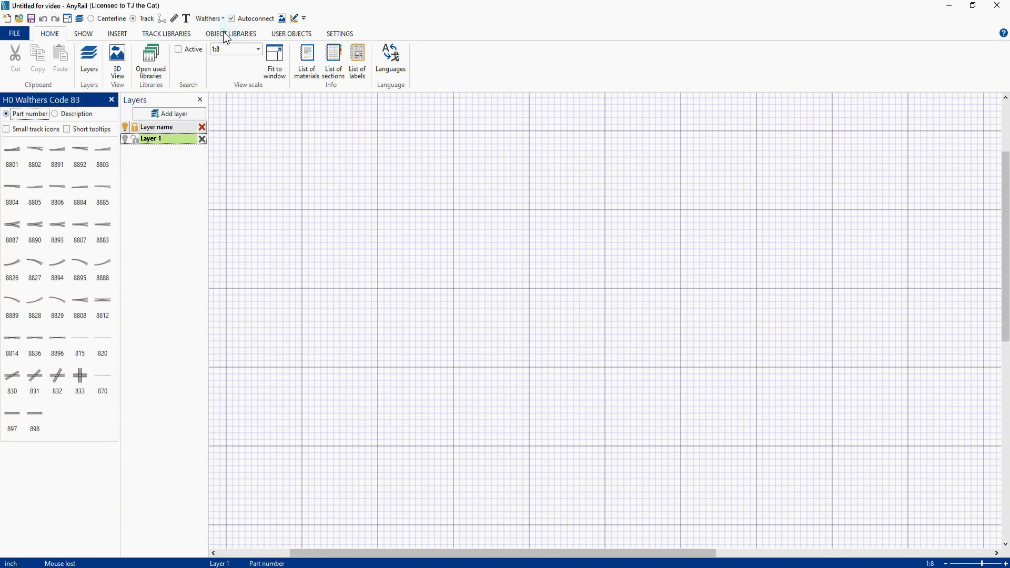
click(79, 339)
drag(497, 249, 589, 455)
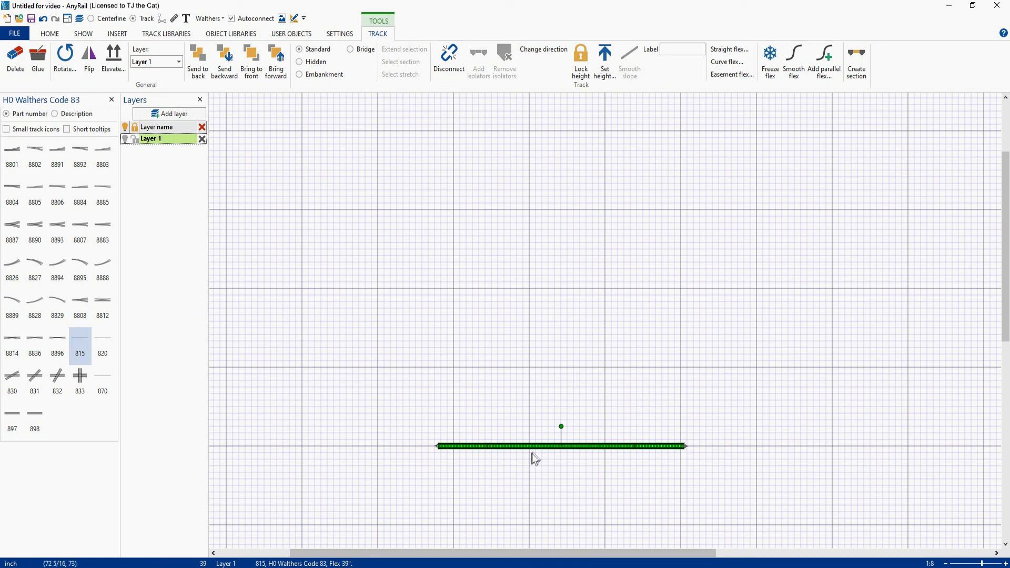
- Examine the endpoint coordinates and angles in the placed flex track's details
right_click(544, 447)
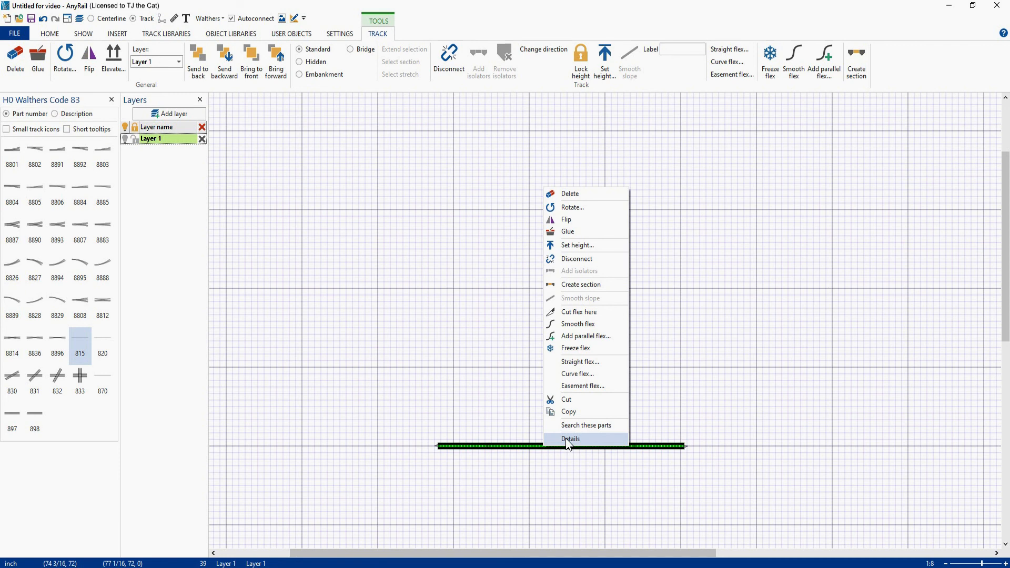
click(567, 440)
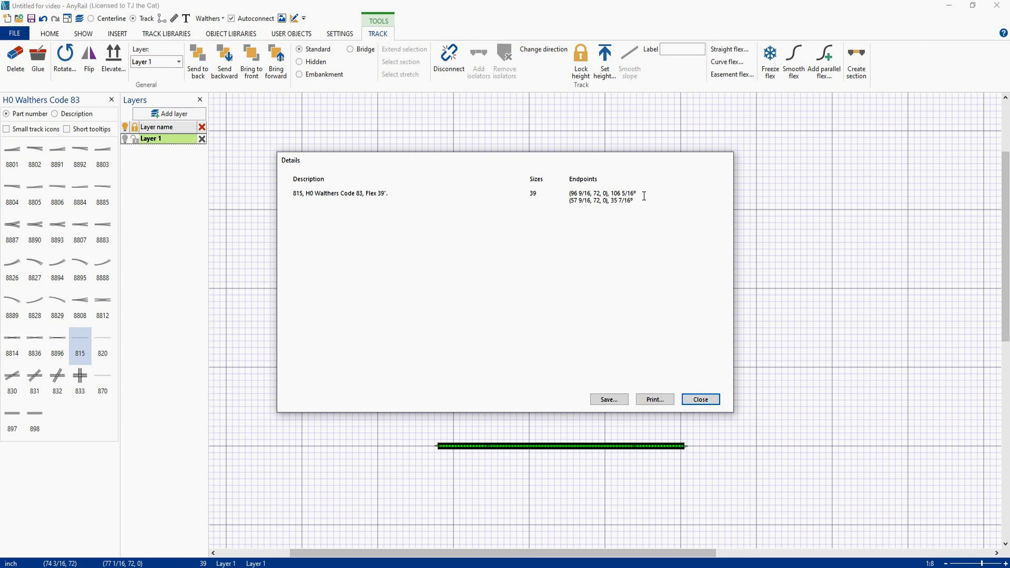
click(701, 401)
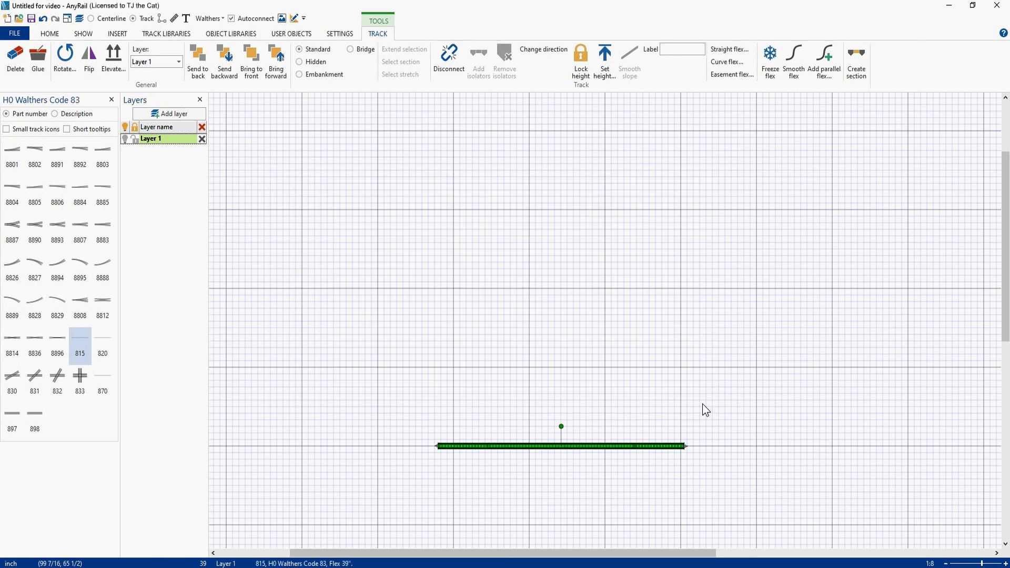